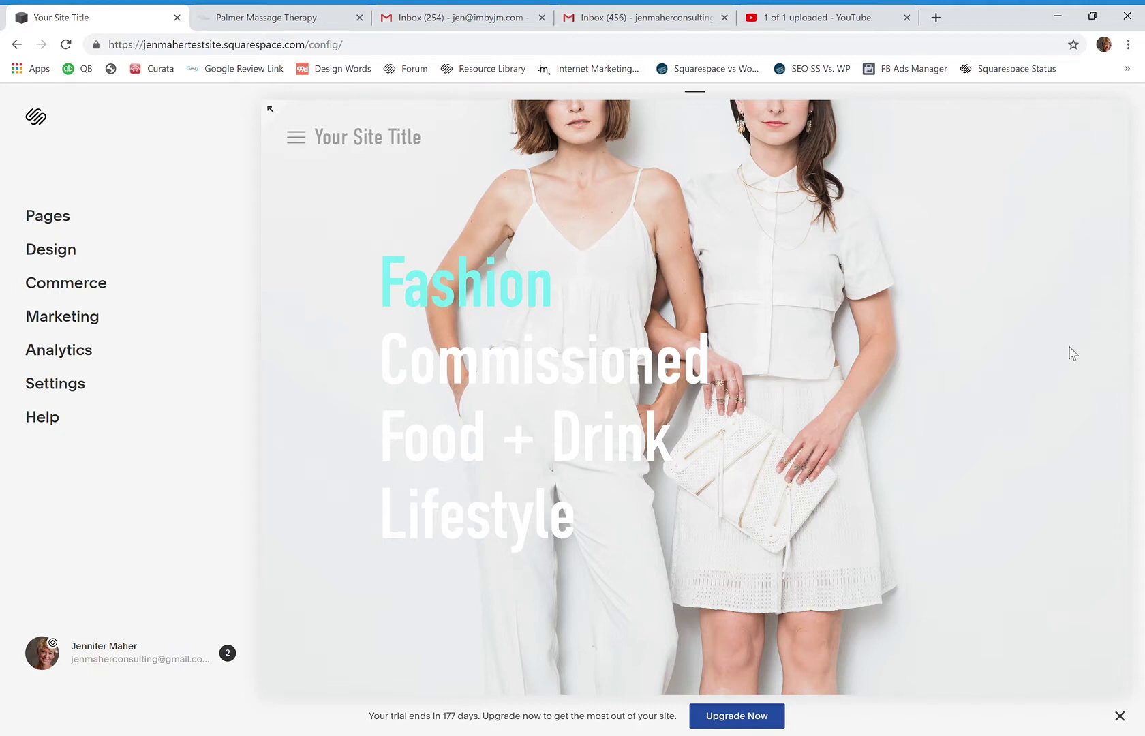
Open Settings > Site Visibility, confirm Private is active, and select the site's domain in the address.
left_click(68, 389)
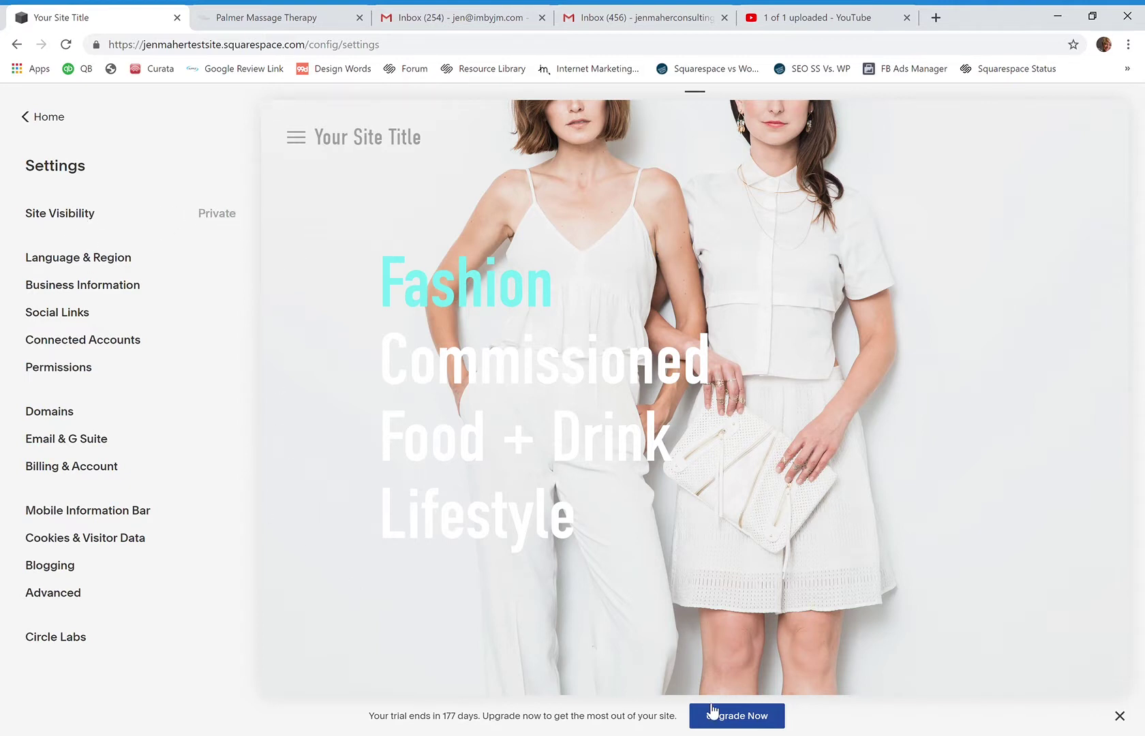
left_click(57, 217)
mouse_move(38, 315)
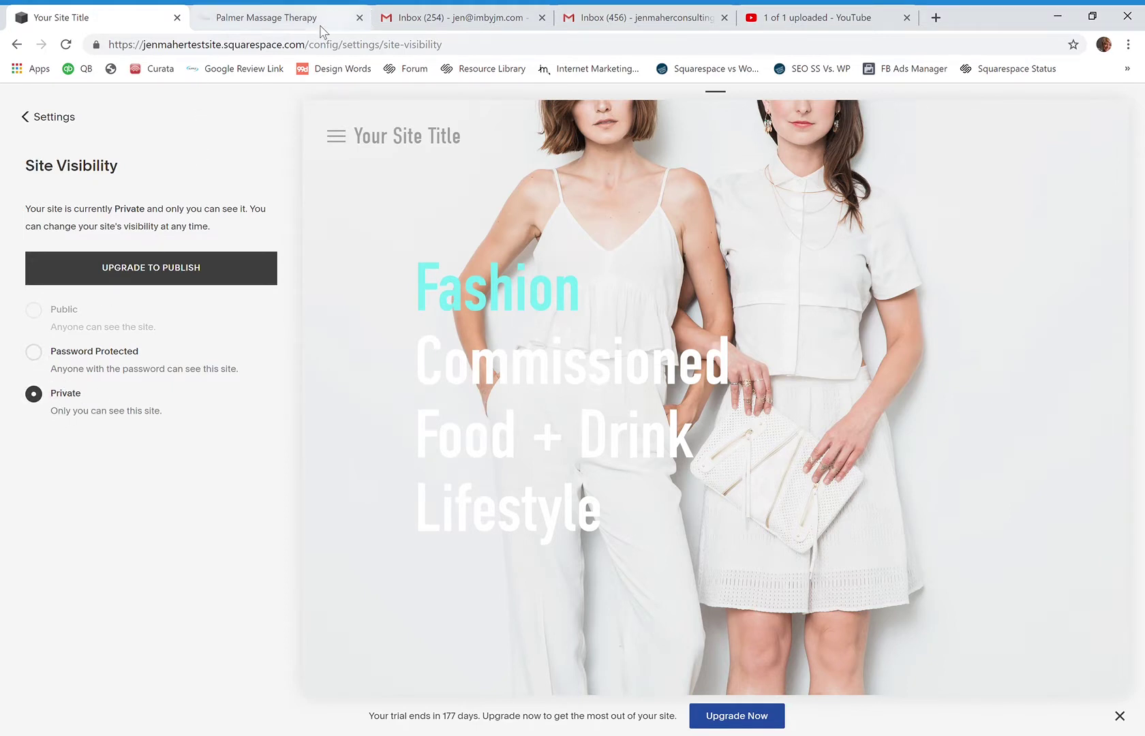
left_click_drag(312, 51, 101, 46)
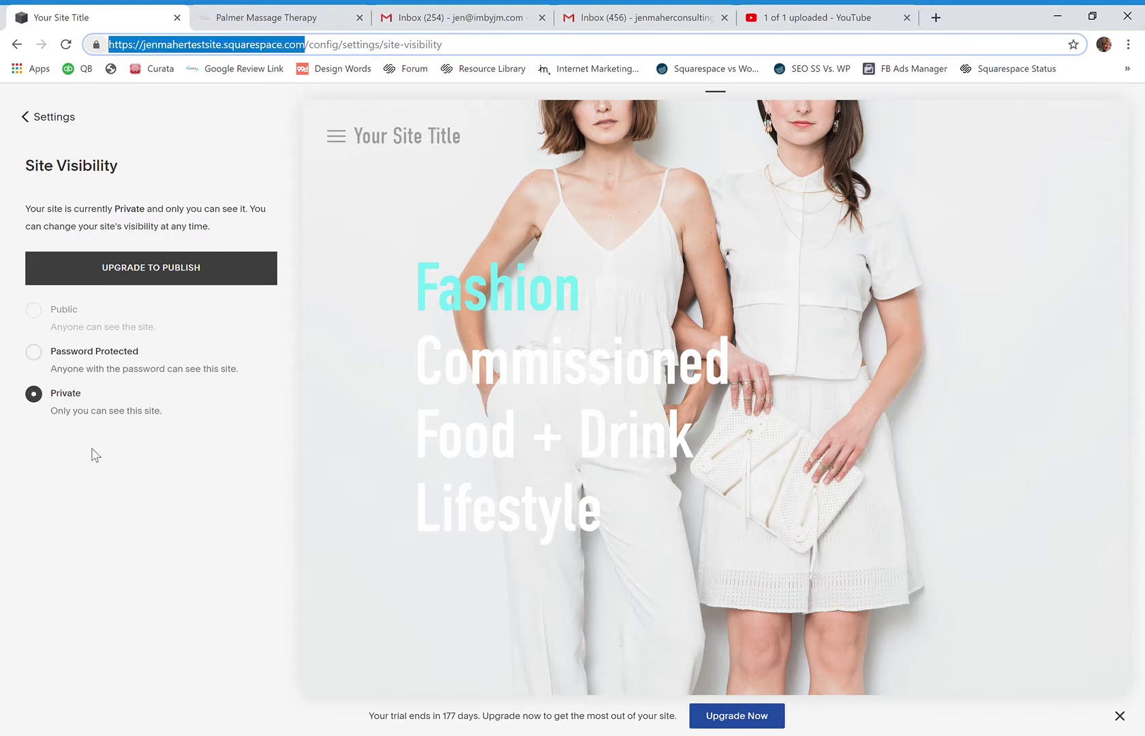
key("alt+Tab")
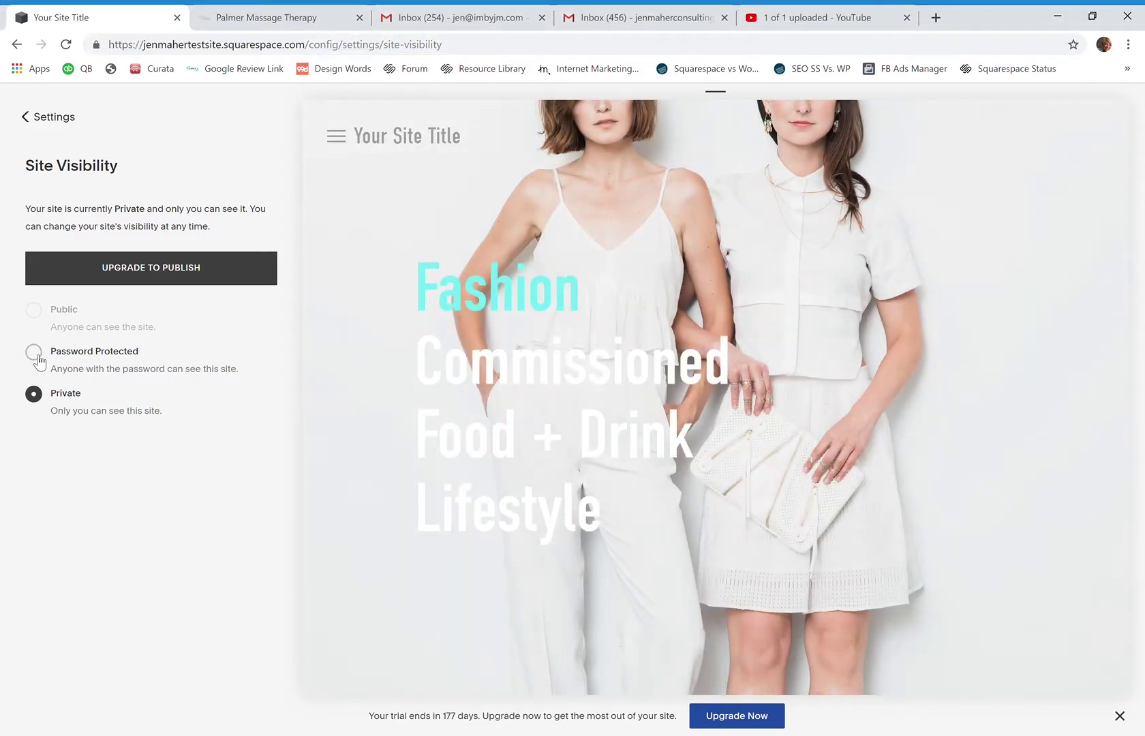
Switch site visibility to Password Protected with a site password, save, and return to Settings.
left_click(38, 355)
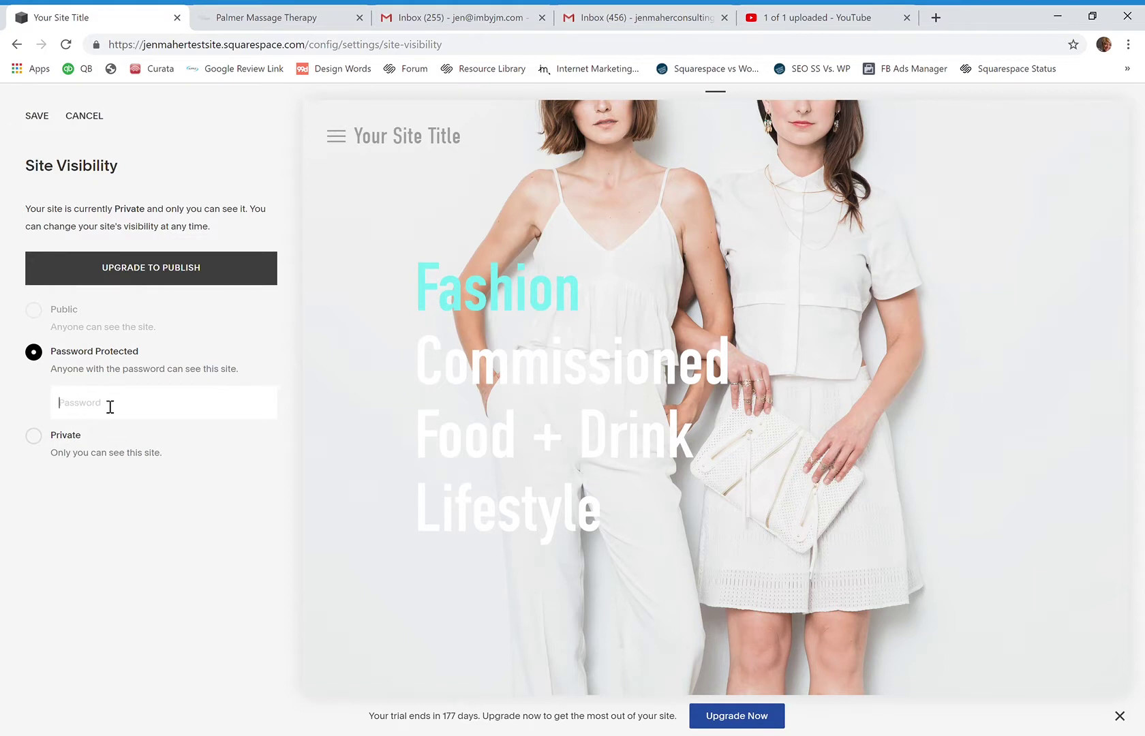
type("••")
left_click(41, 117)
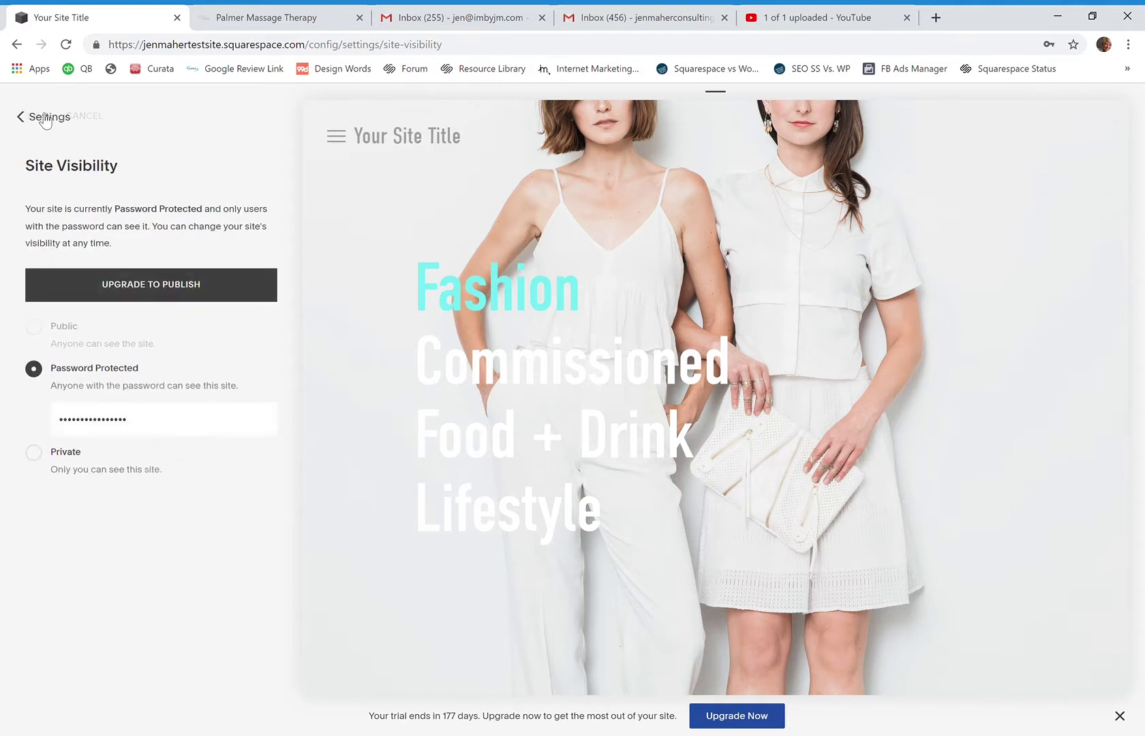
left_click(46, 118)
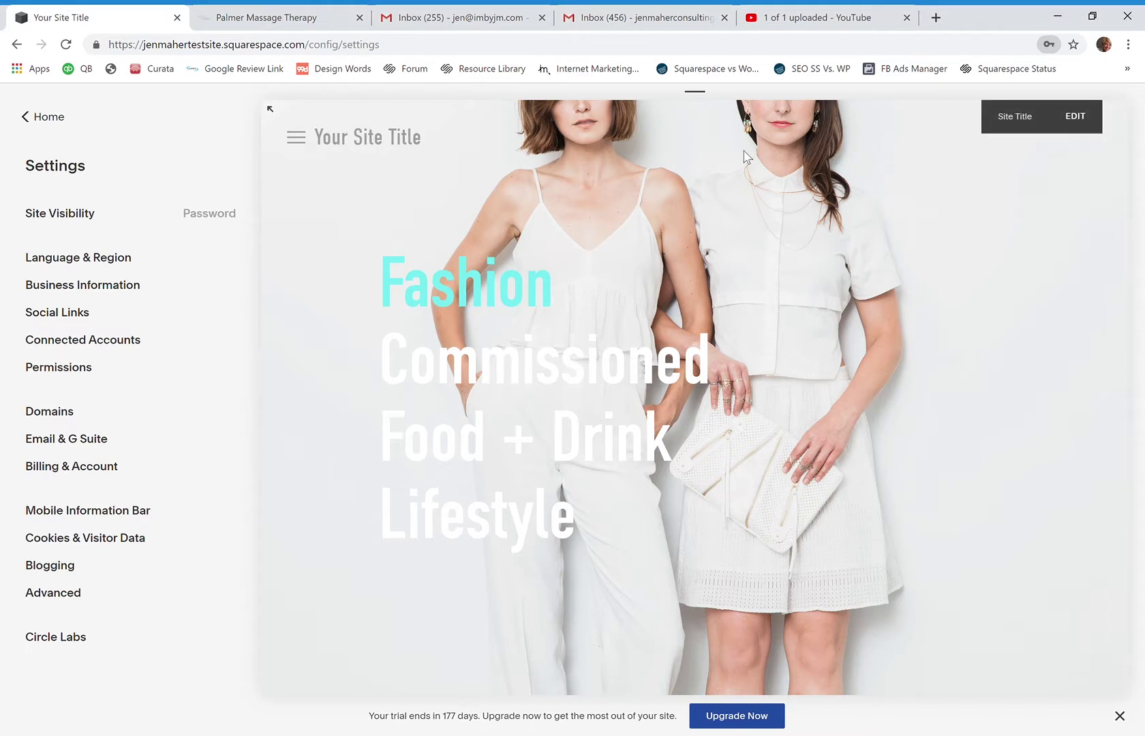
Add a blank page named 'Client Login' to the top of Main Navigation.
left_click(48, 118)
left_click(56, 219)
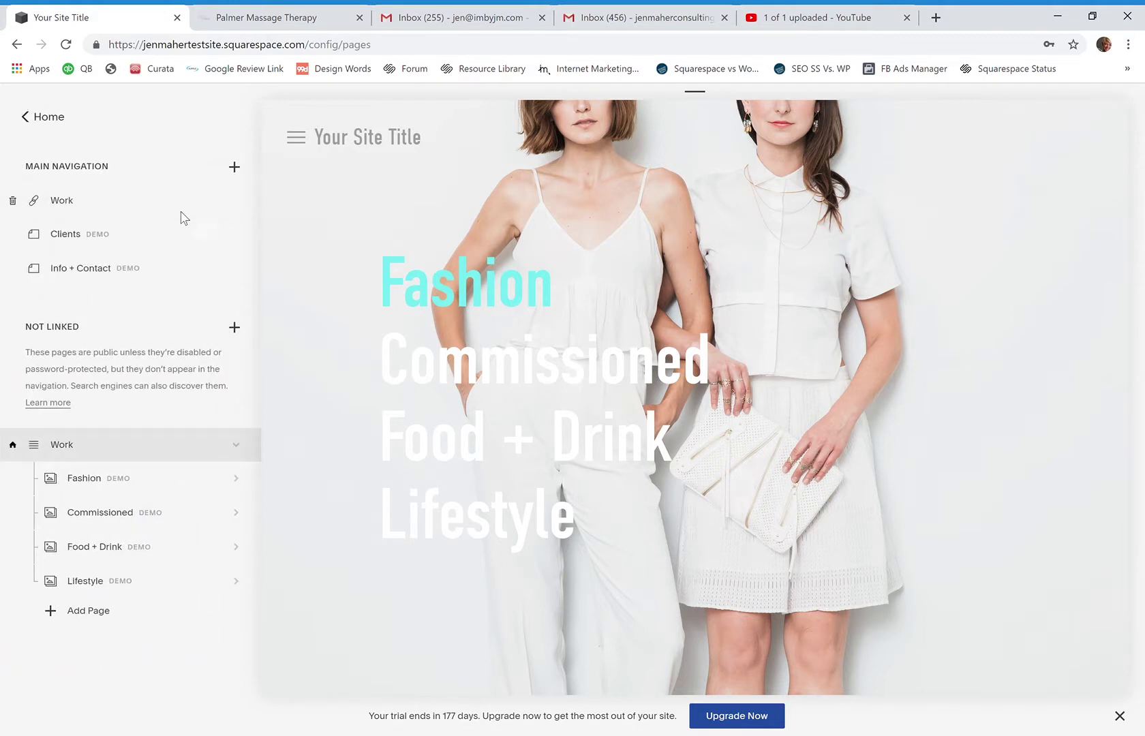
left_click(240, 168)
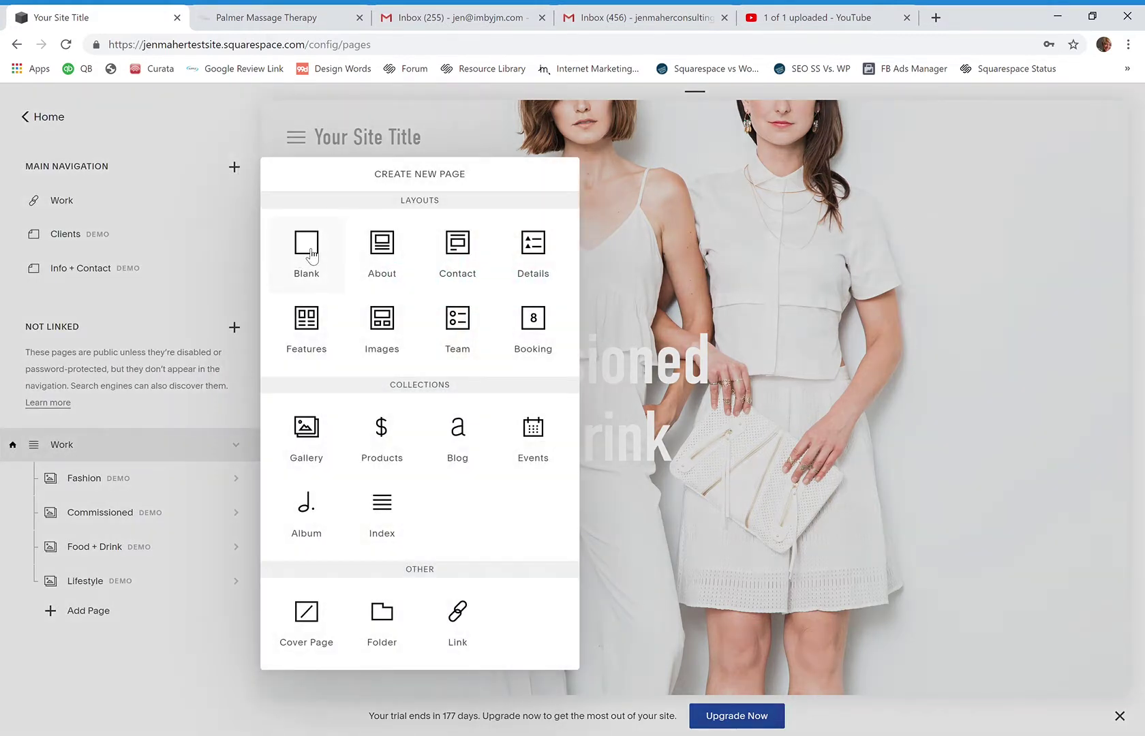
left_click(308, 255)
type("c")
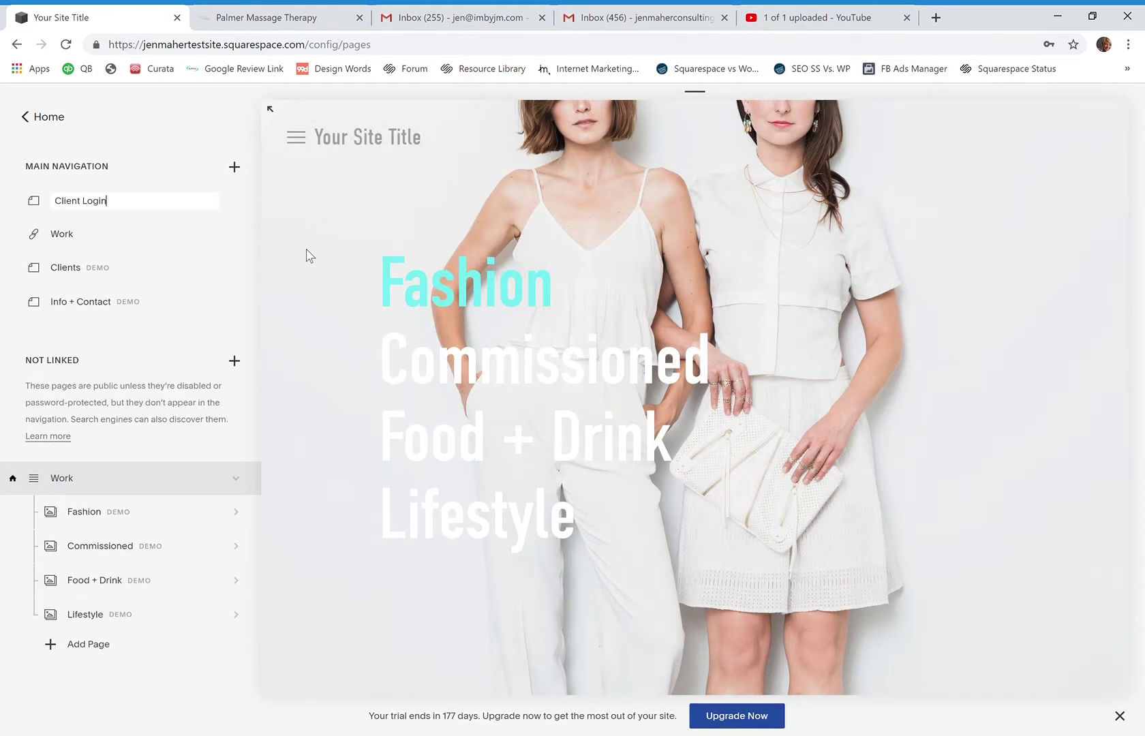
key("Return")
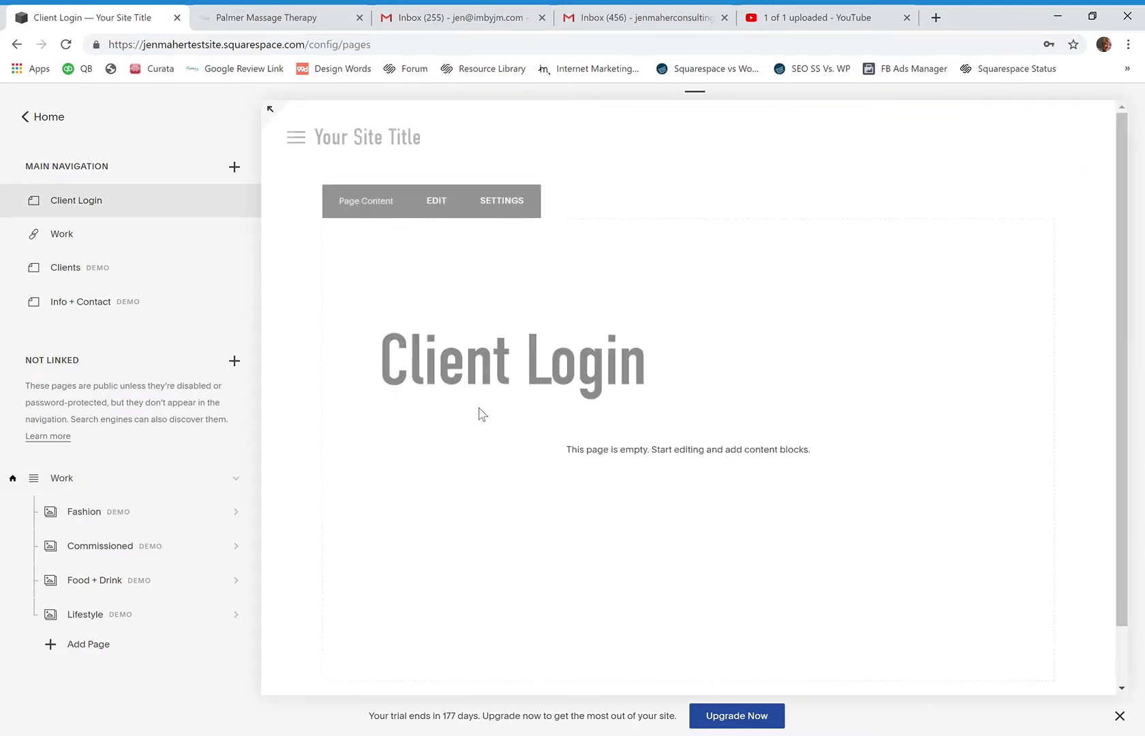
Add a Heading 1 text block reading 'TEST' to the Client Login page and save.
left_click(442, 206)
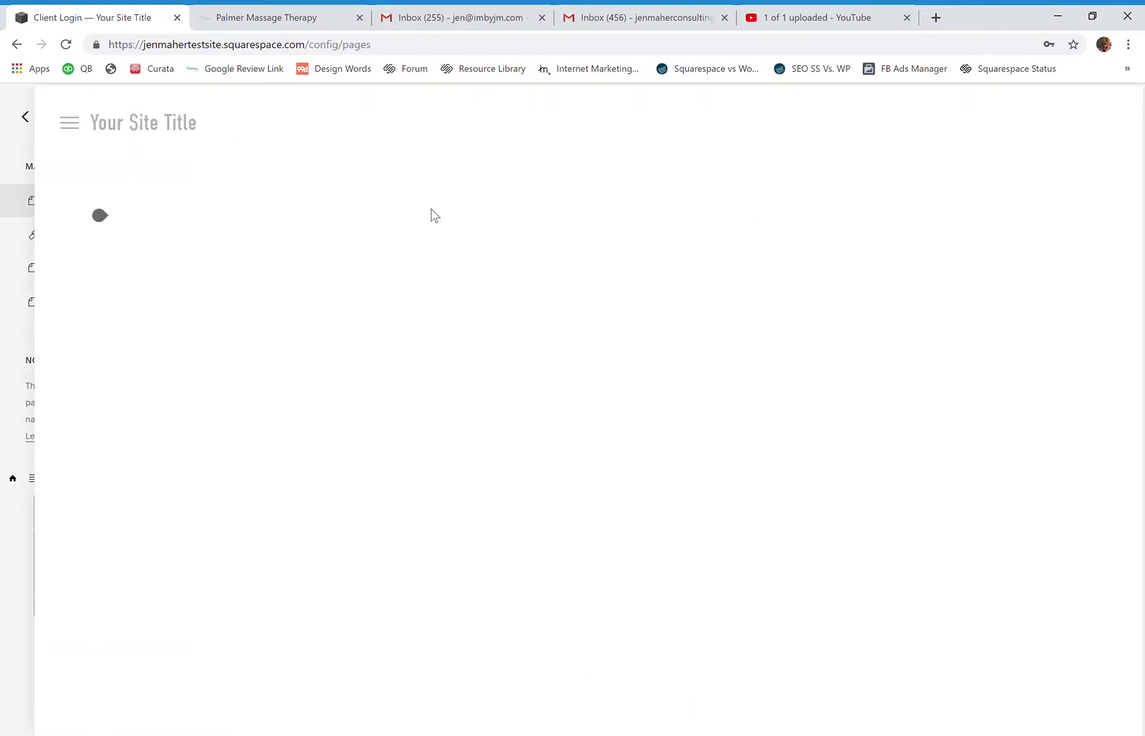
left_click(162, 241)
type("TEST")
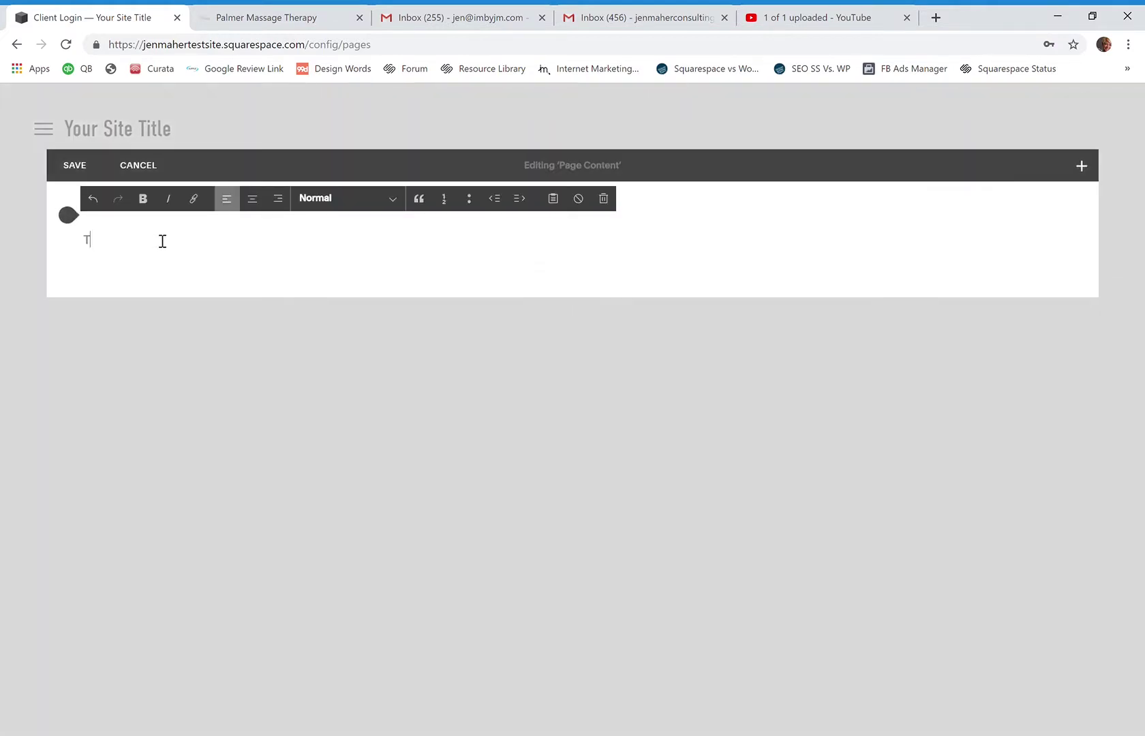
left_click(325, 213)
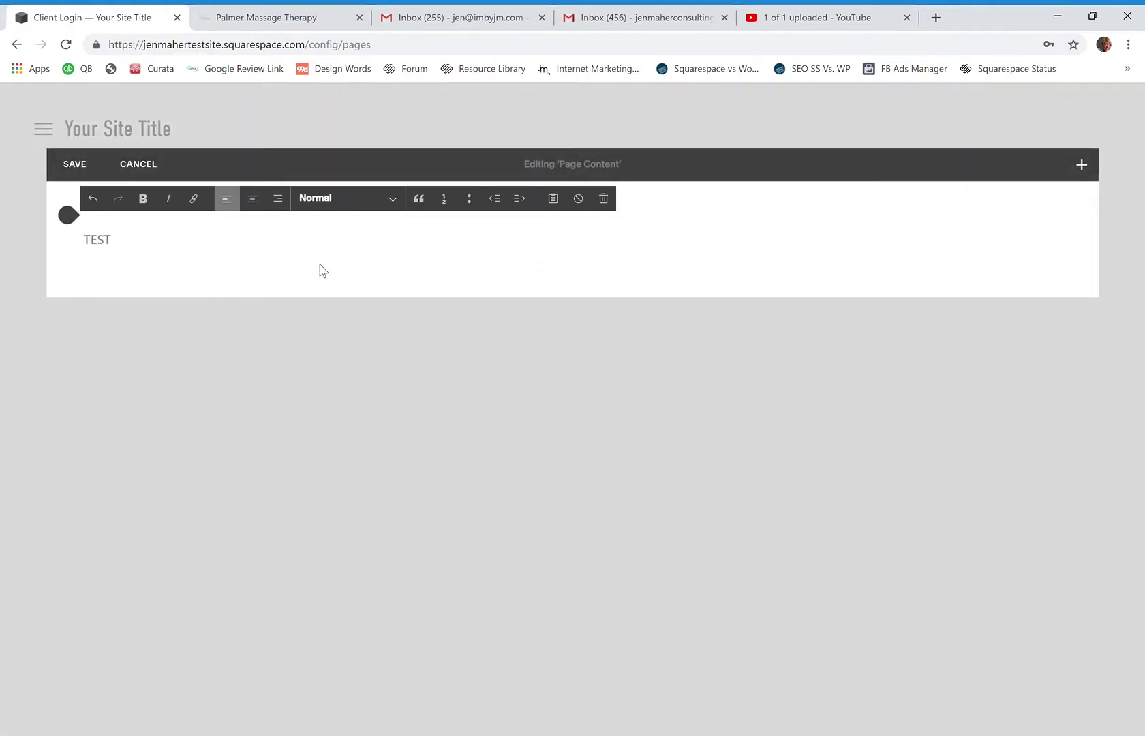
left_click(333, 250)
left_click(88, 171)
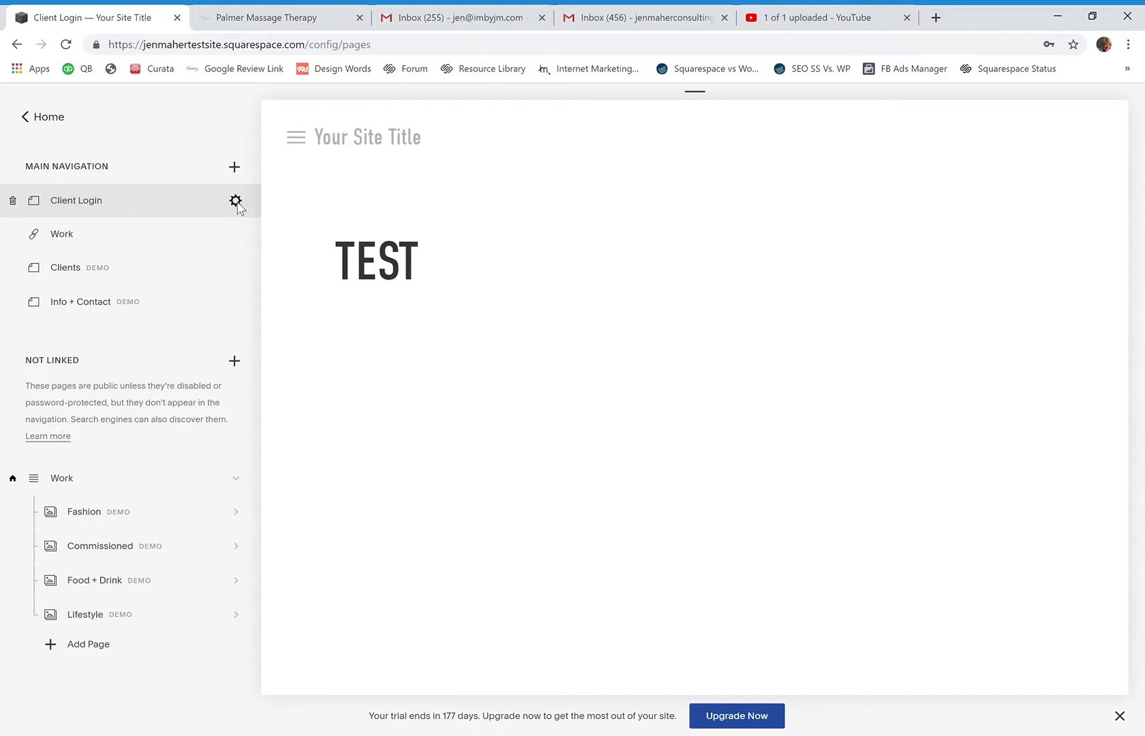
Set a page password in the Client Login page's Basic settings and save it.
left_click(235, 200)
scroll(787, 401, "down", 4)
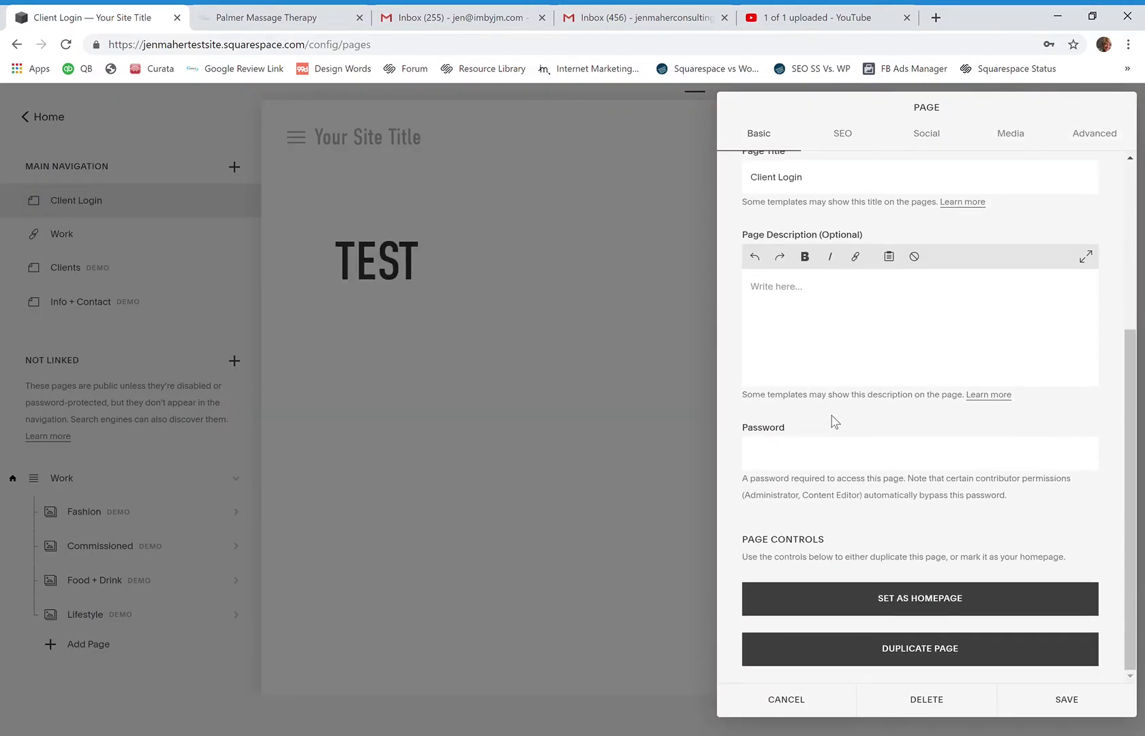
left_click(791, 458)
left_click(1074, 700)
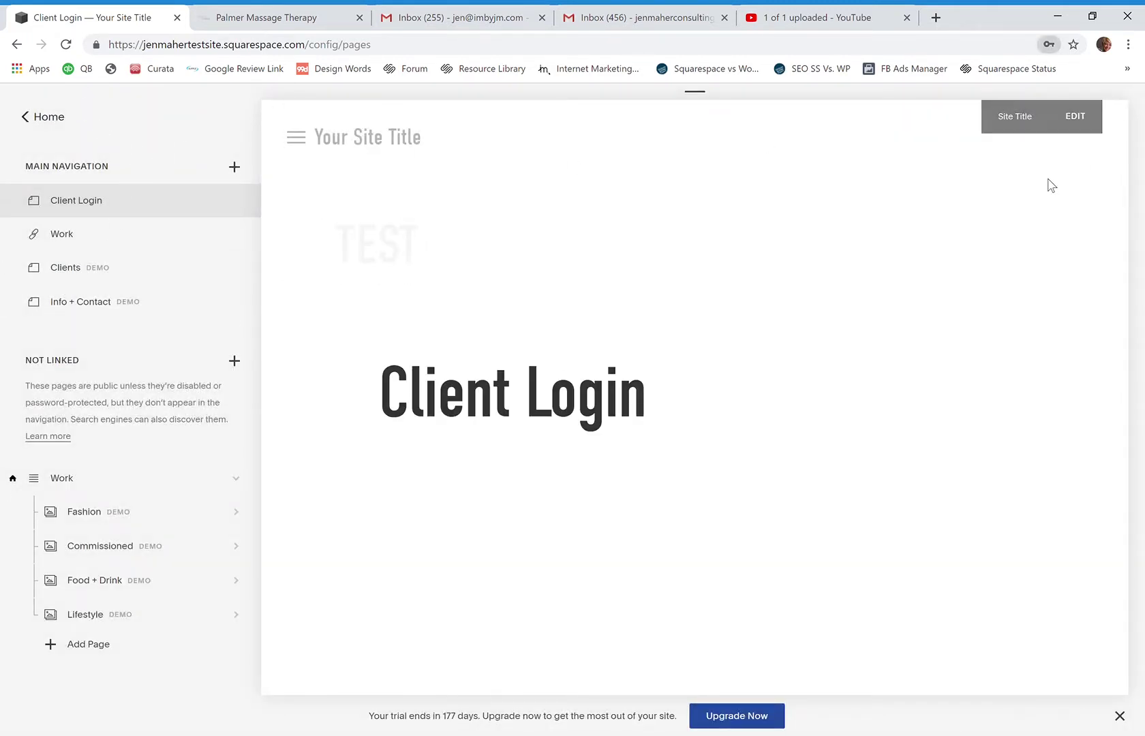
Reload the editor so Client Login shows as password-locked.
left_click(66, 45)
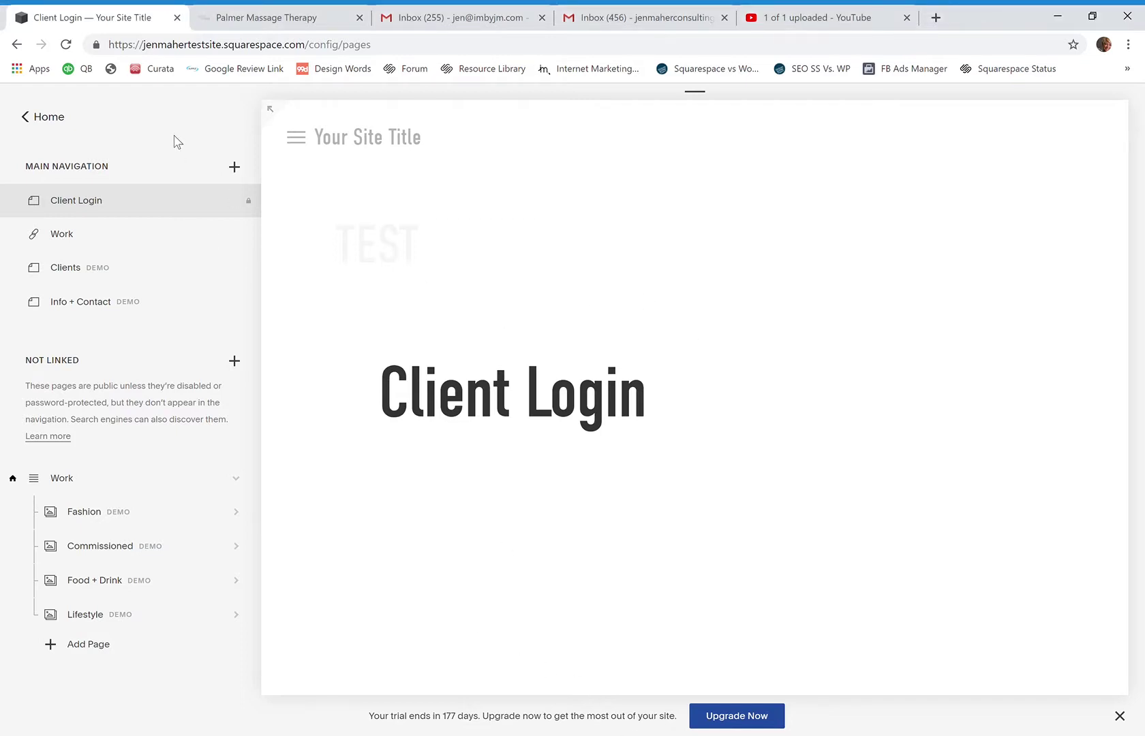
Leave the Pages panel for the Home menu and go into Design.
left_click(45, 121)
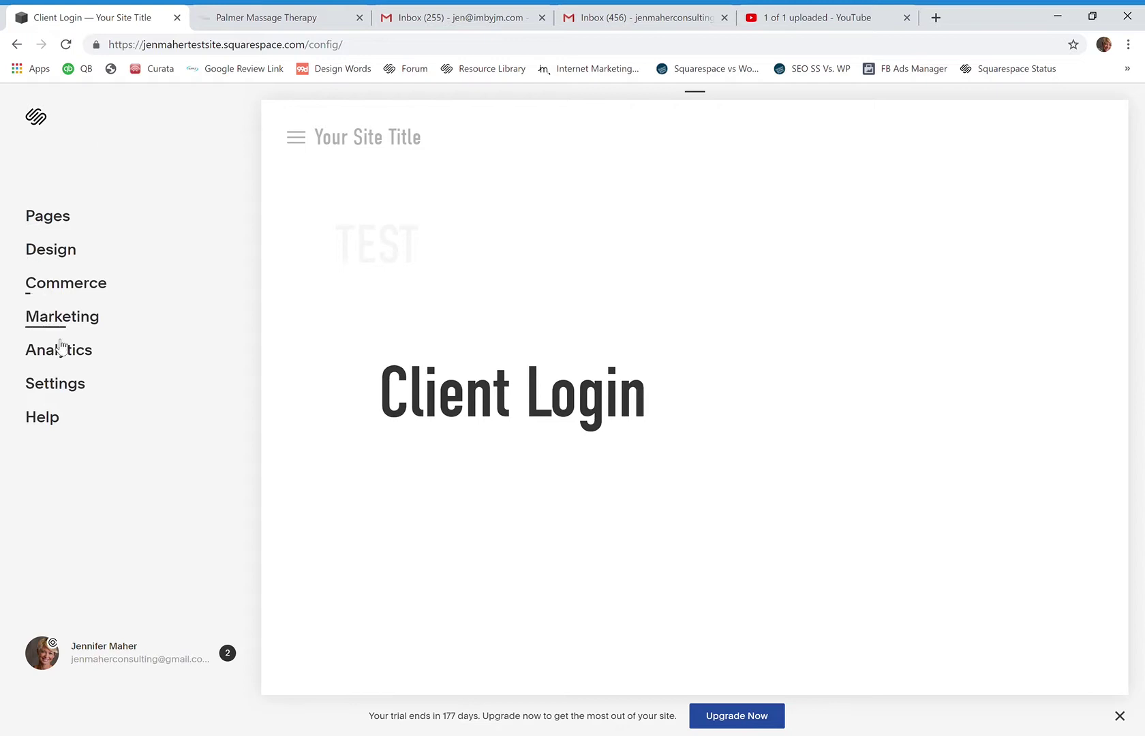
left_click(77, 257)
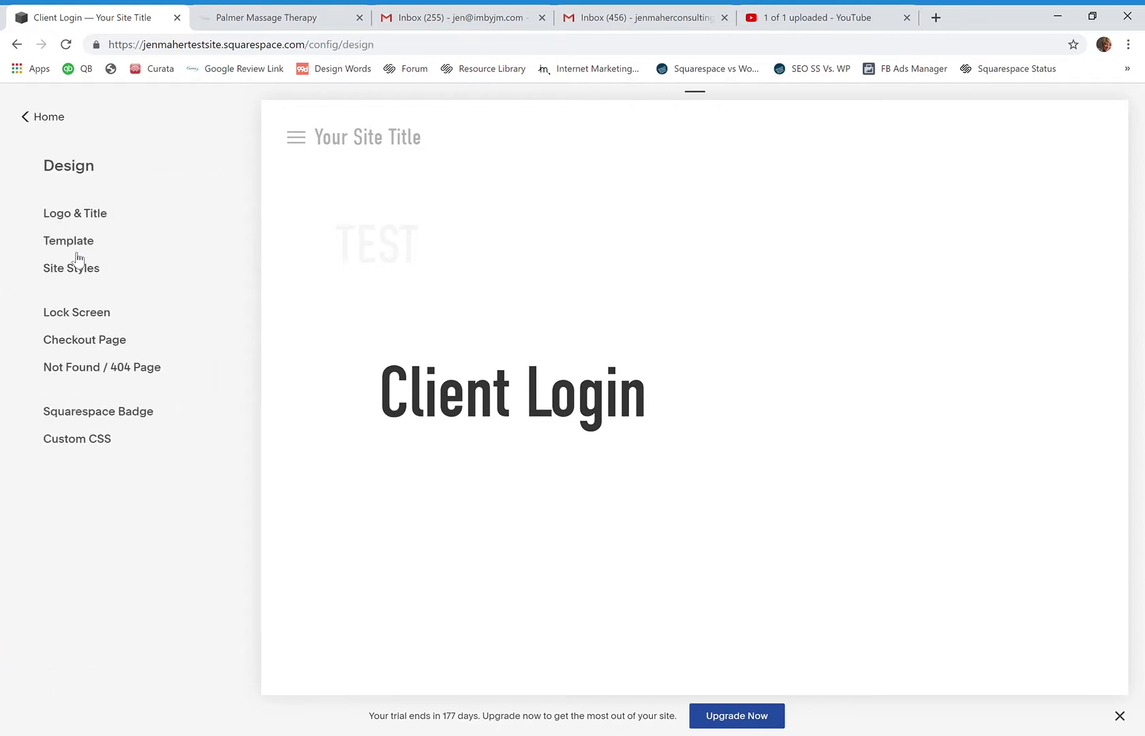
Open the Lock Screen design settings.
left_click(75, 317)
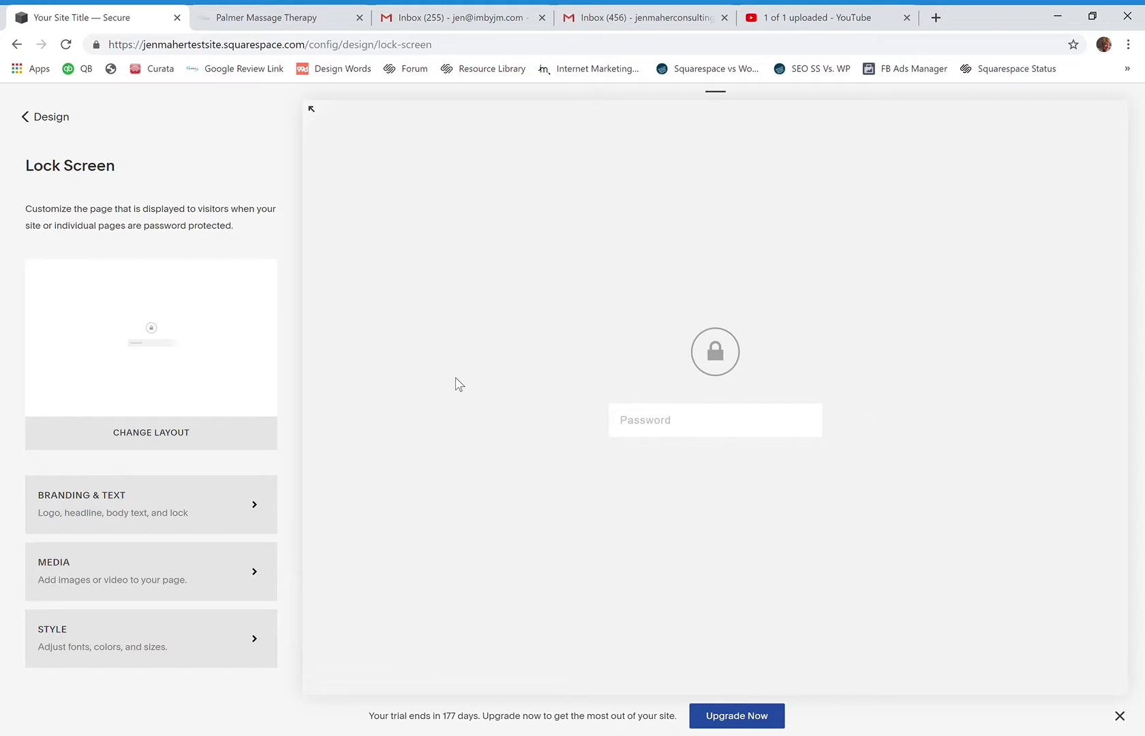
Switch the lock screen to the dark SECURE AREA layout and save it.
left_click(157, 435)
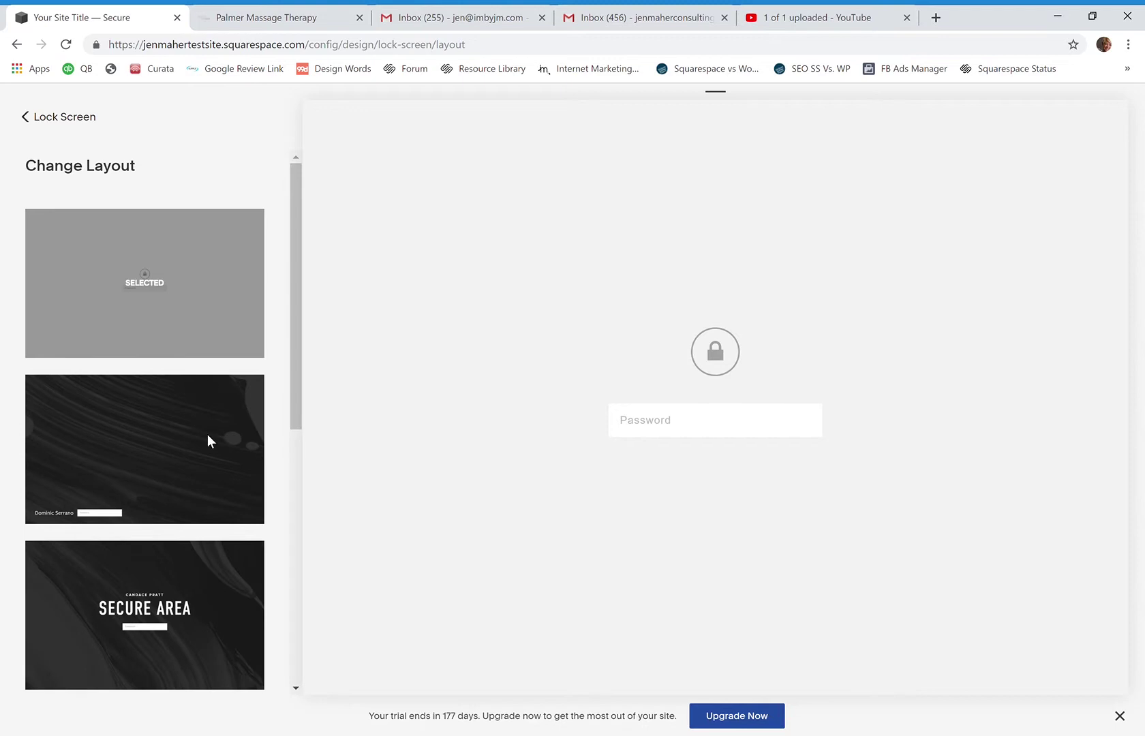
scroll(78, 523, "down", 8)
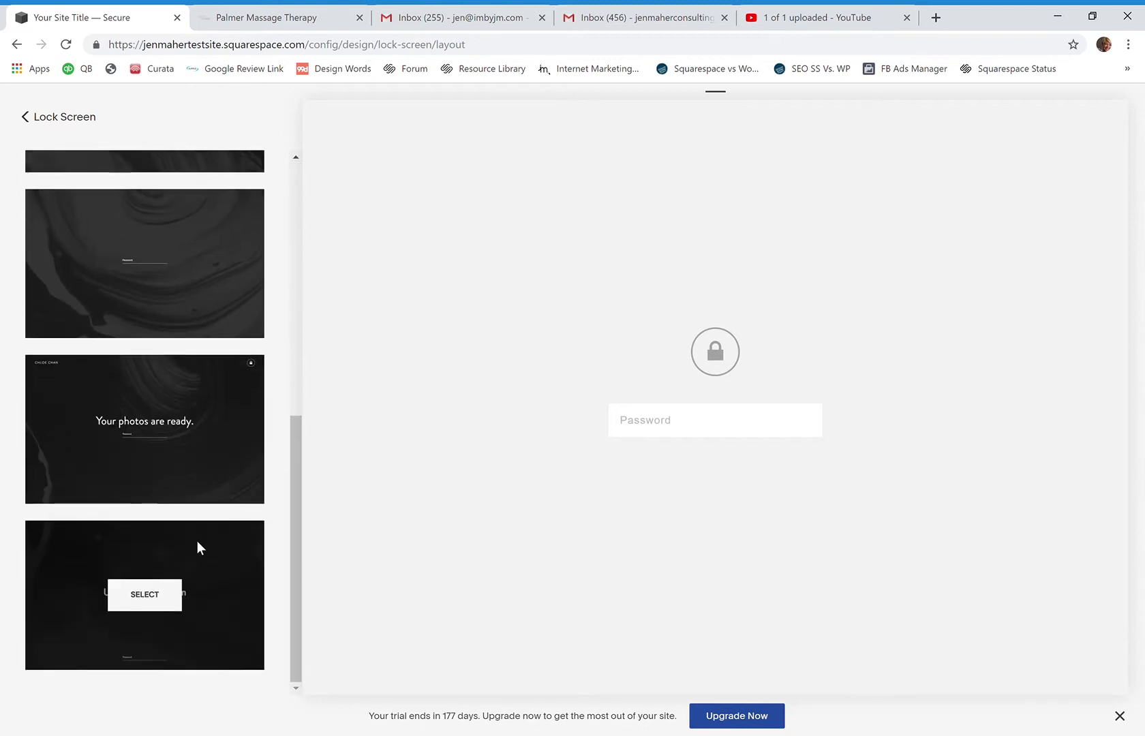
scroll(198, 443, "up", 8)
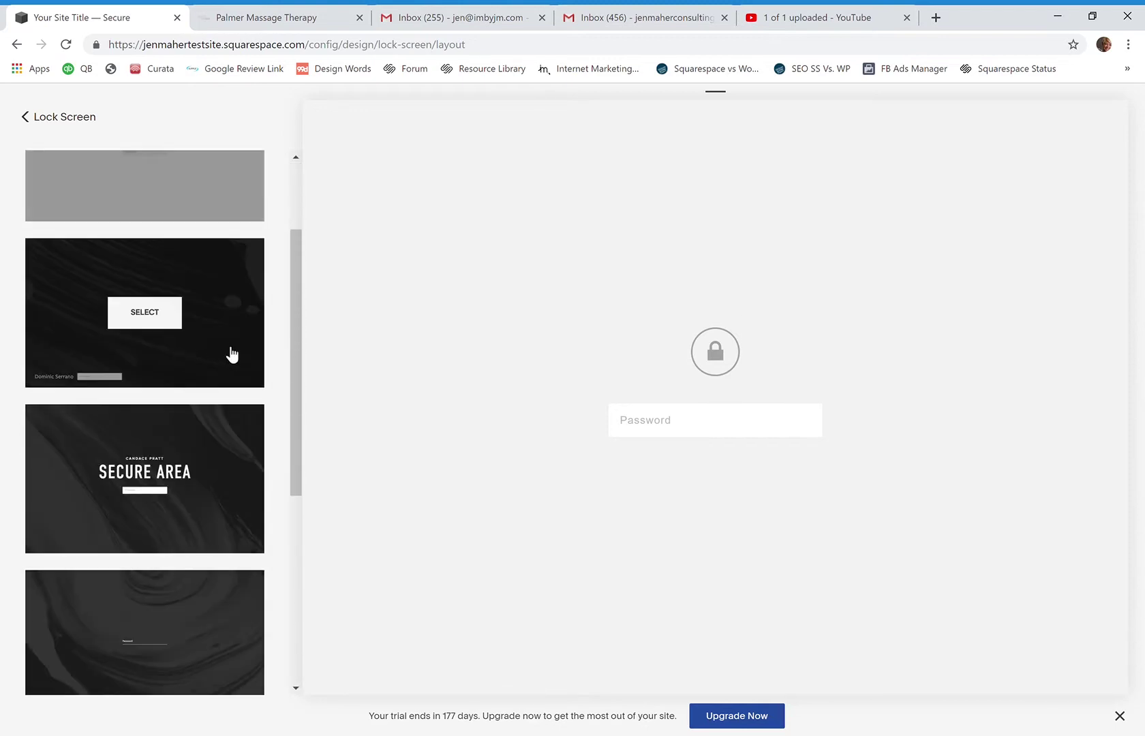
scroll(221, 478, "down", 2)
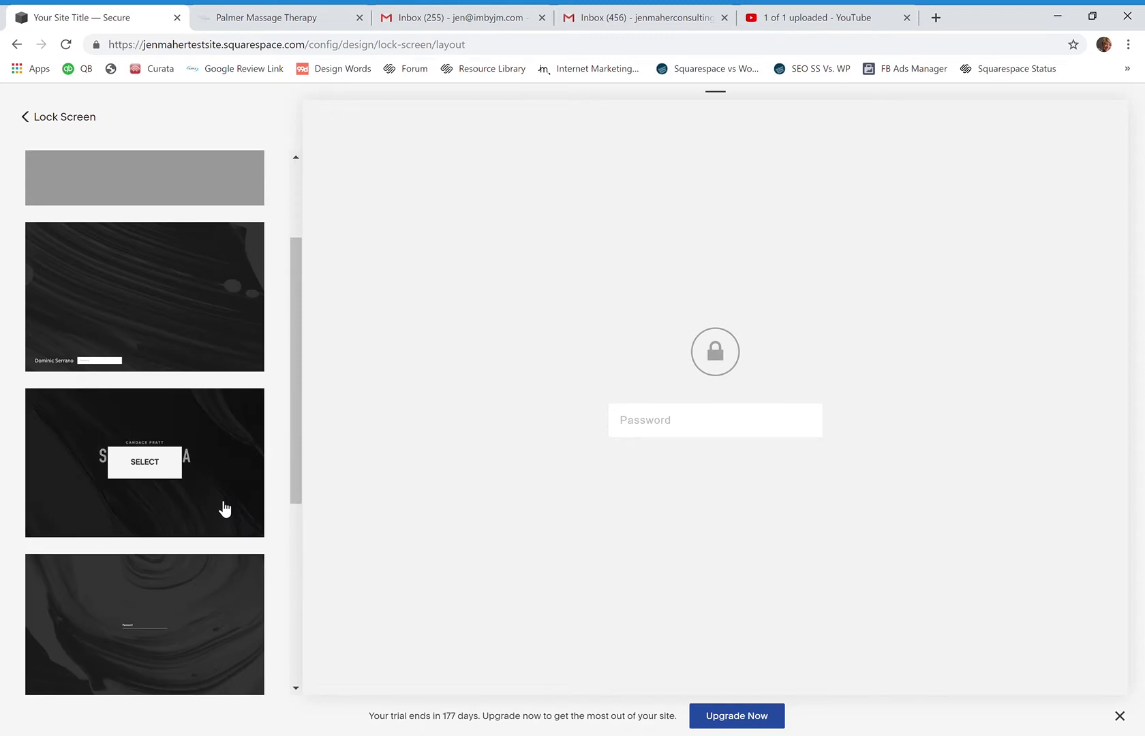
left_click(150, 469)
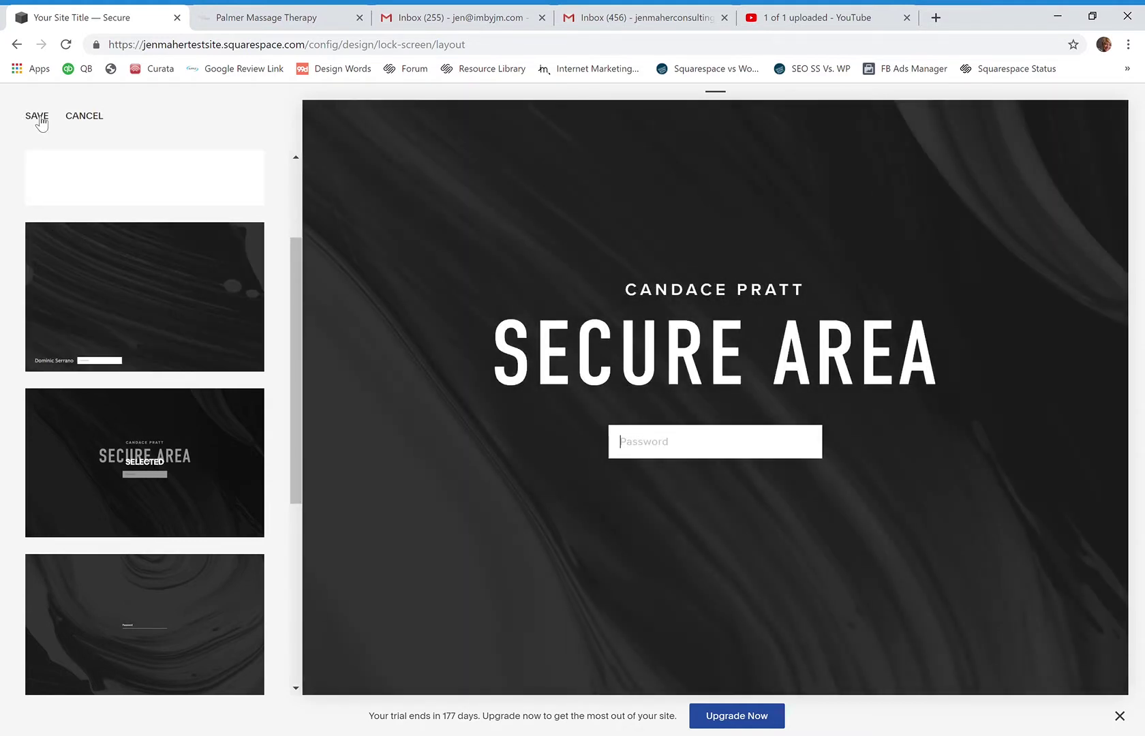
left_click(39, 117)
left_click(41, 120)
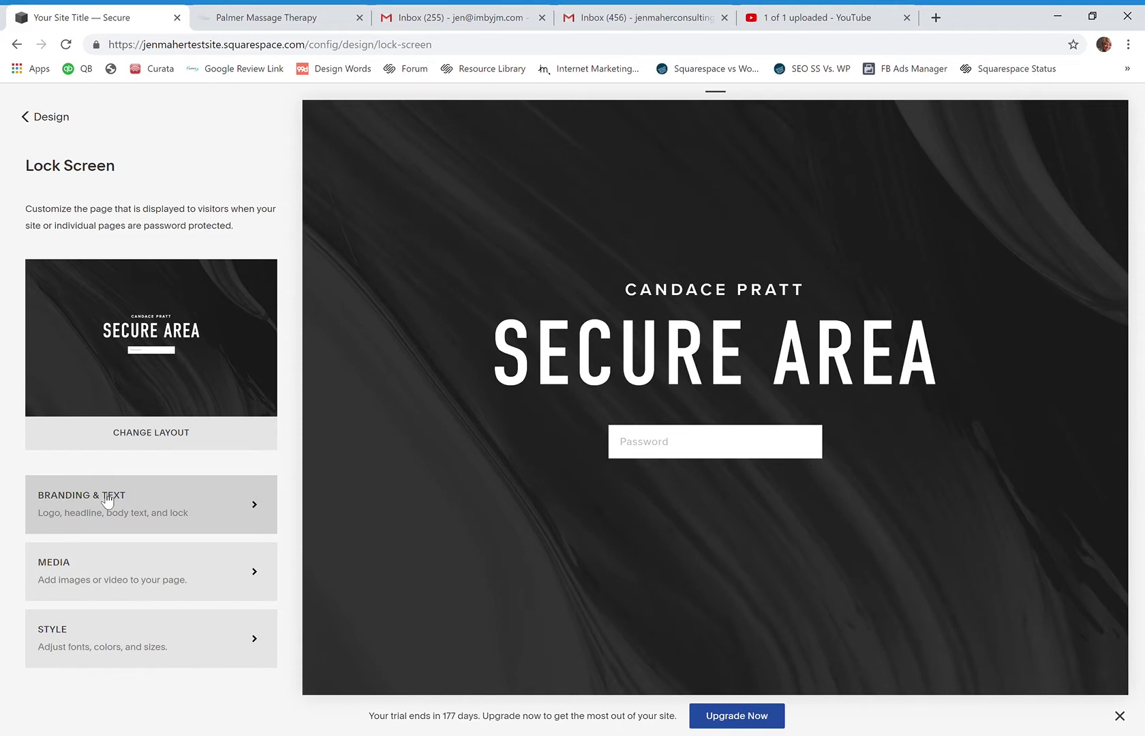
In Branding & Text, keep Text branding instead of Logo and select the placeholder brand name.
left_click(140, 517)
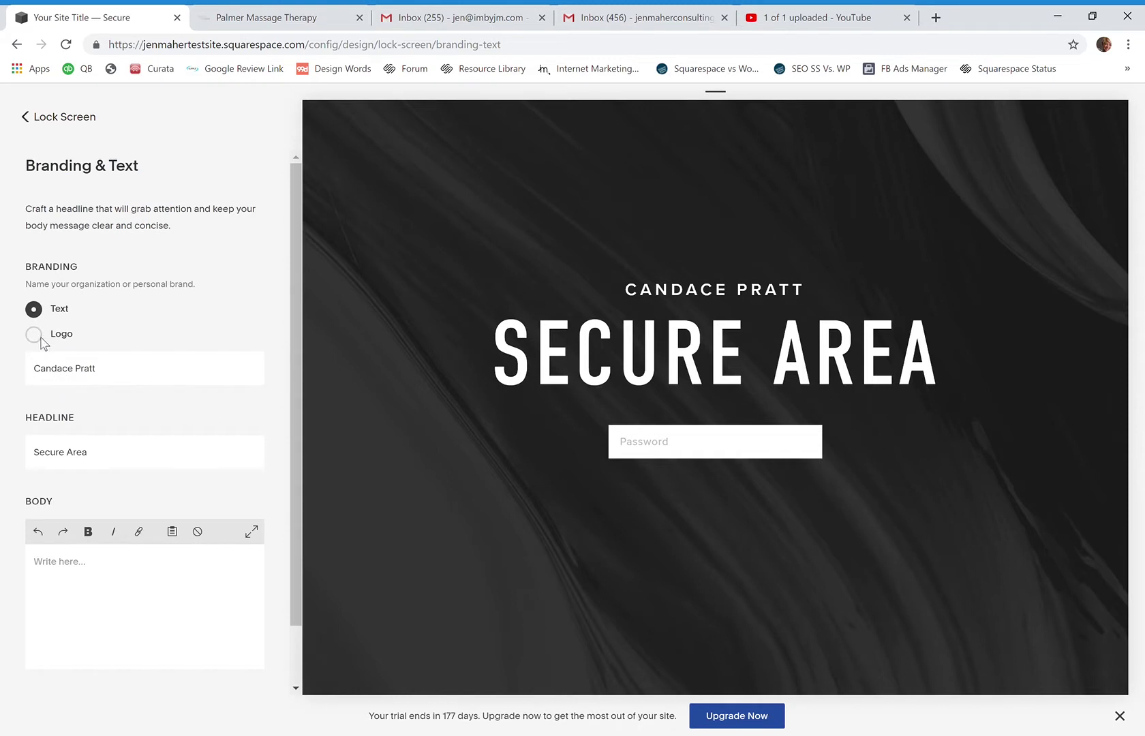
left_click(42, 336)
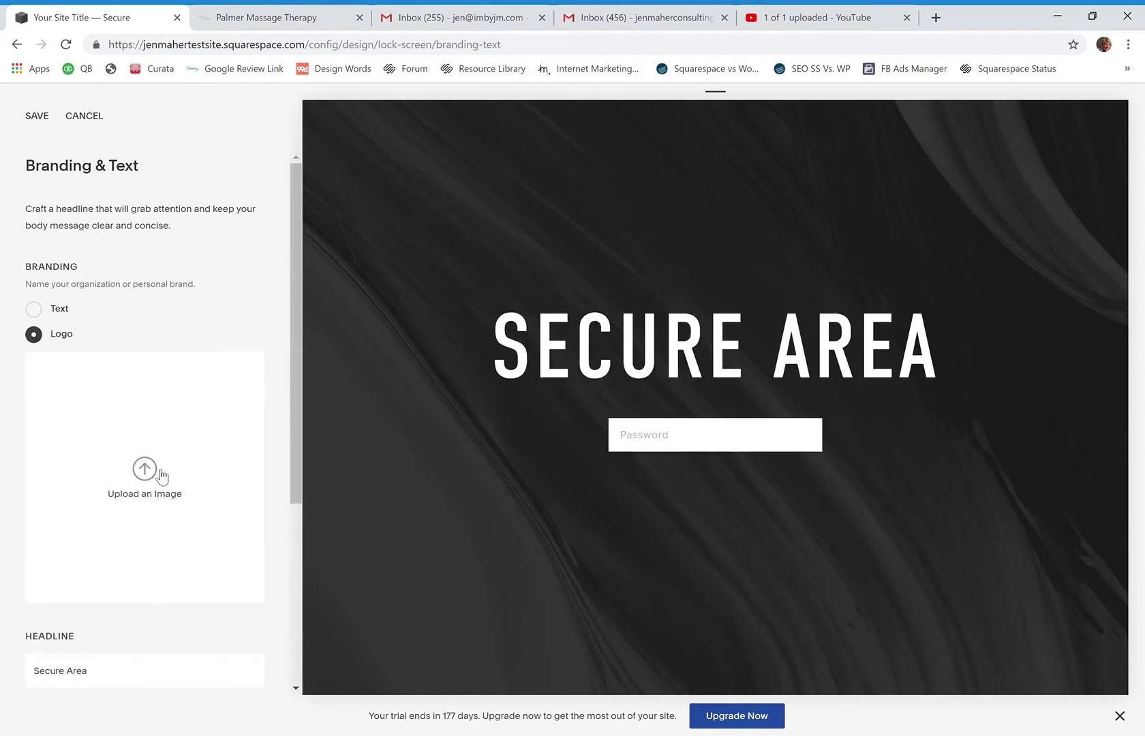
left_click(36, 311)
left_click_drag(123, 374, 9, 374)
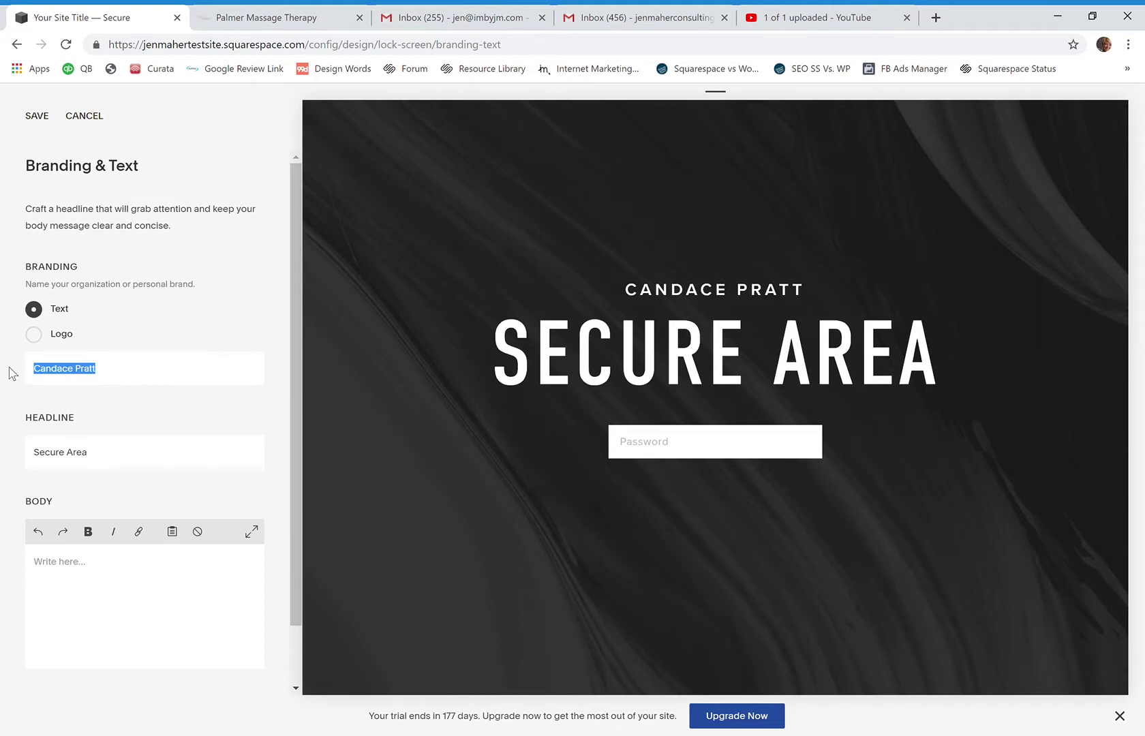
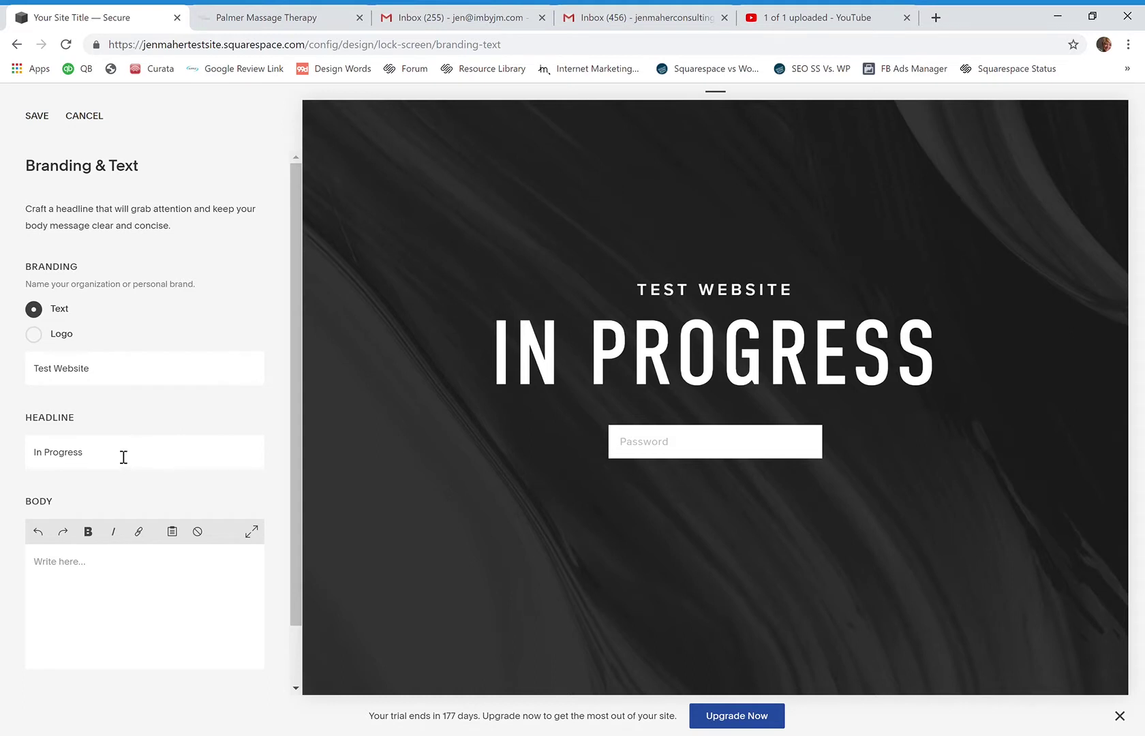
key("BackSpace")
key("BackSpace")
key("BackSpace")
key("BackSpace")
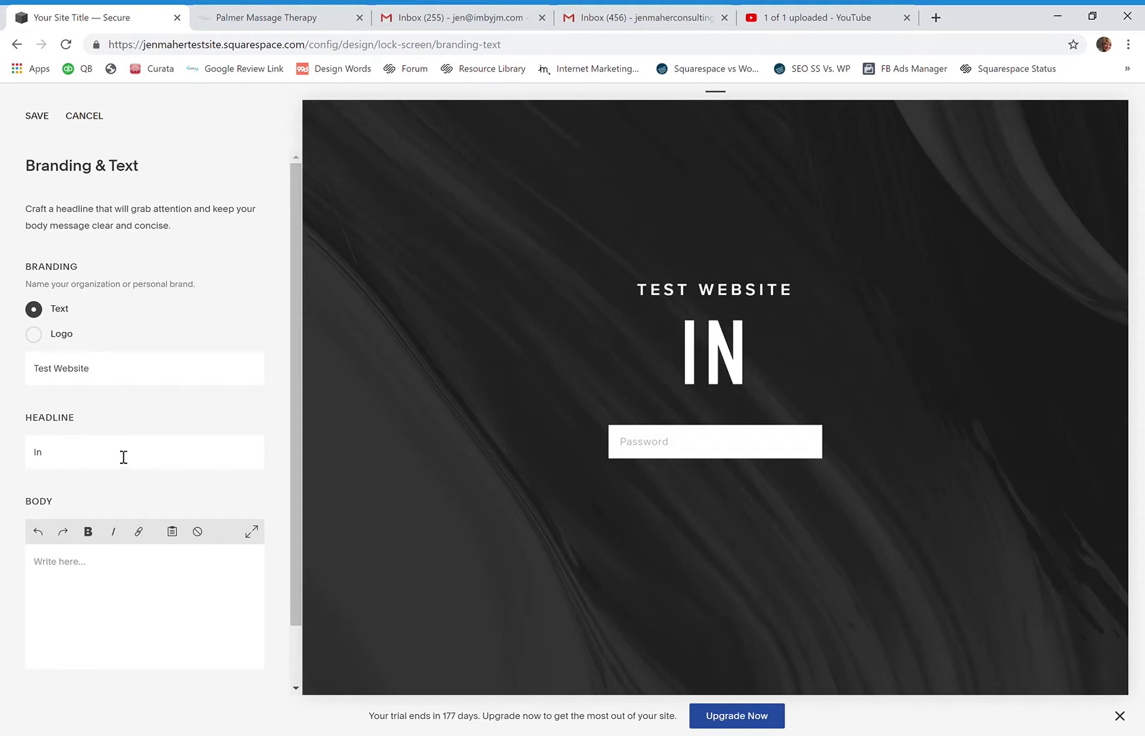
Replace the lock screen headline with 'Login here', type body text 'If you purchase', and select 'purchase'.
type("Lo")
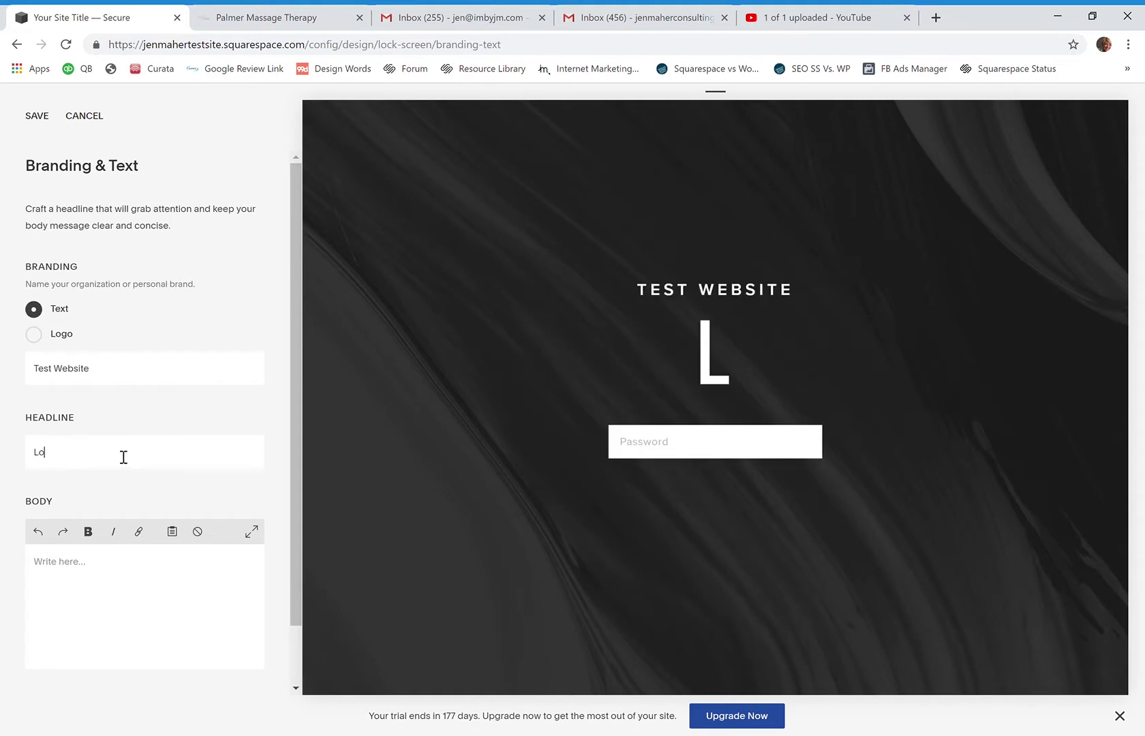
type("gin")
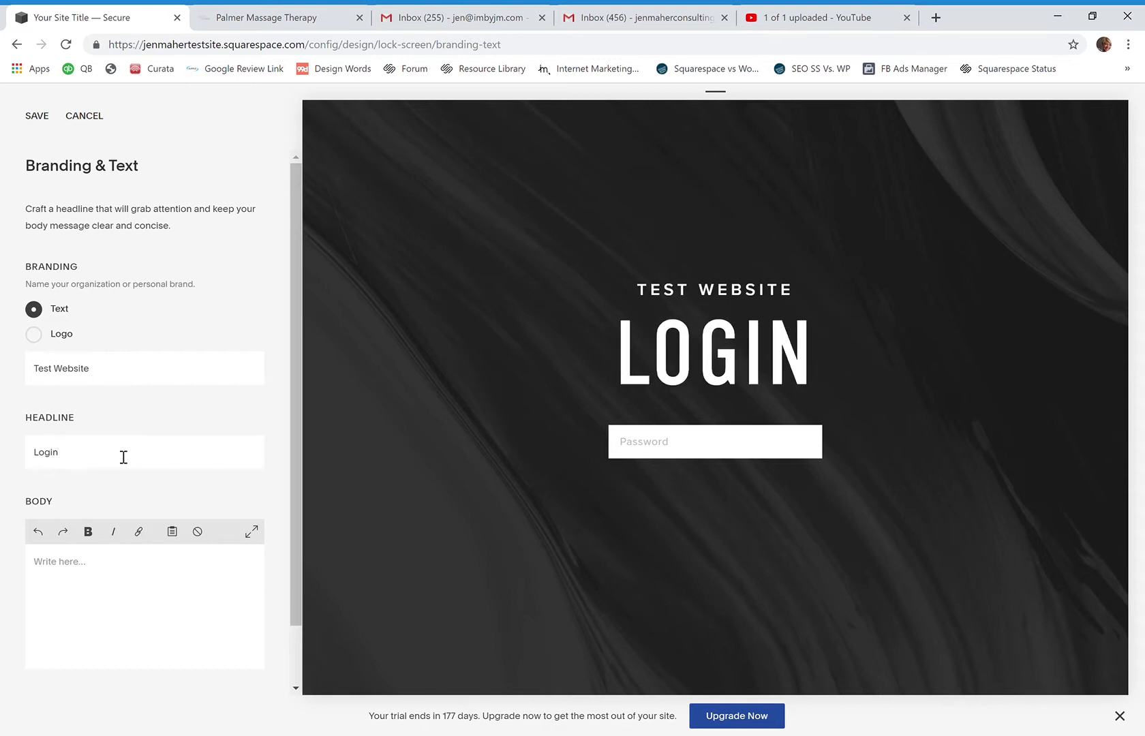
type(" here")
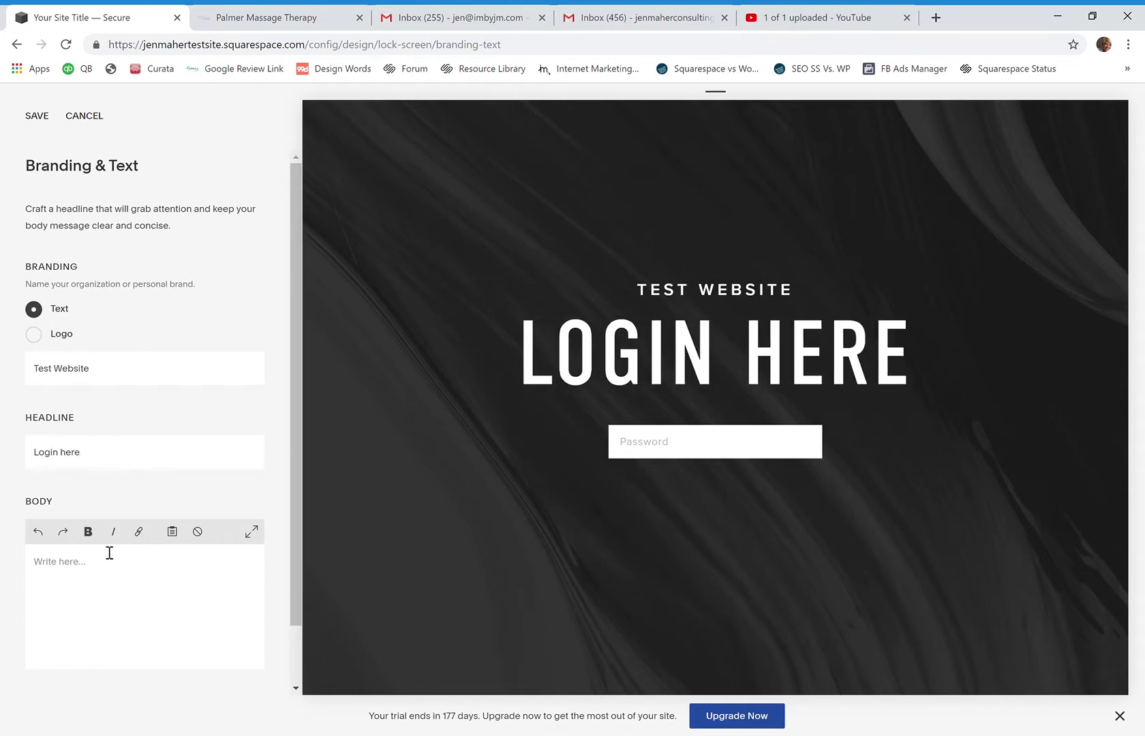
left_click(106, 574)
type("If you")
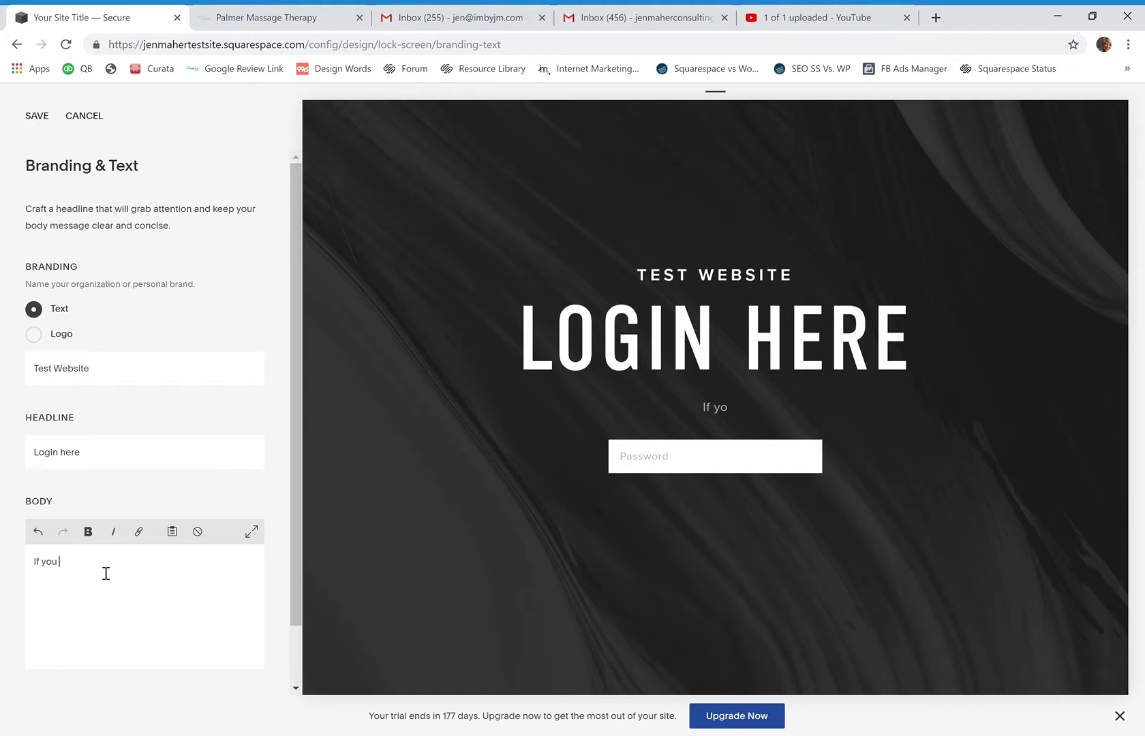
type(" purchase")
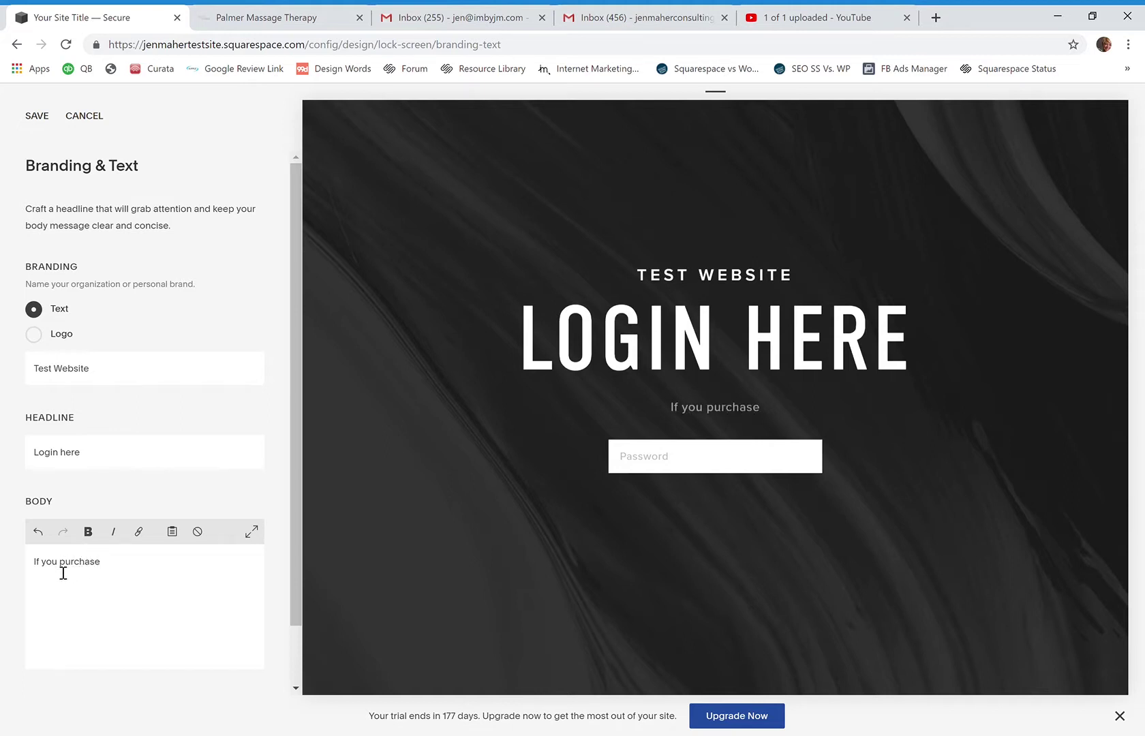
left_click_drag(60, 564, 112, 568)
Try linking 'purchase', cancel the link dialog, then delete the whole body sentence.
left_click(139, 534)
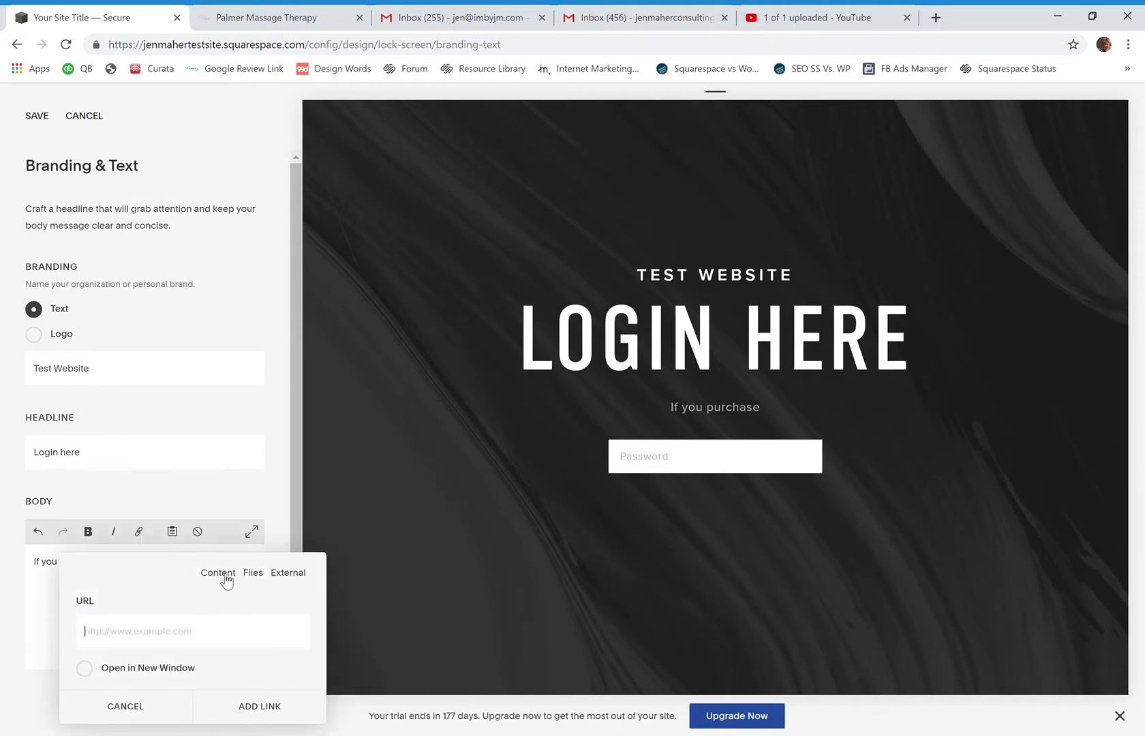
left_click(213, 487)
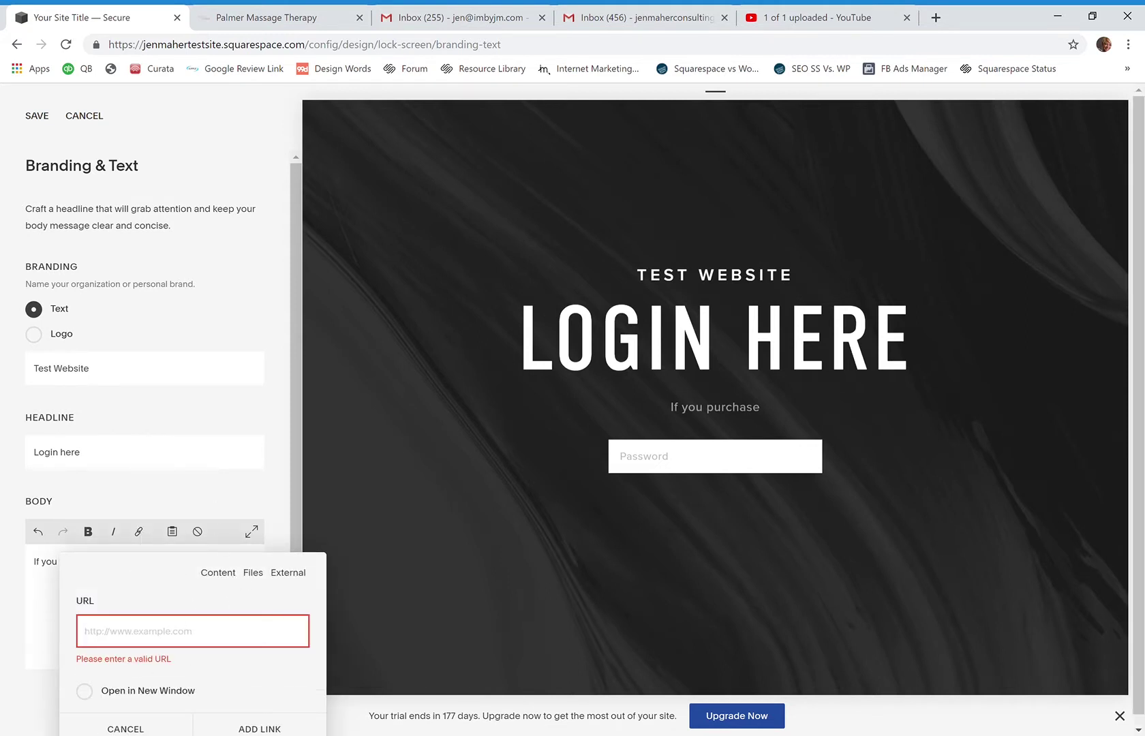
left_click(145, 728)
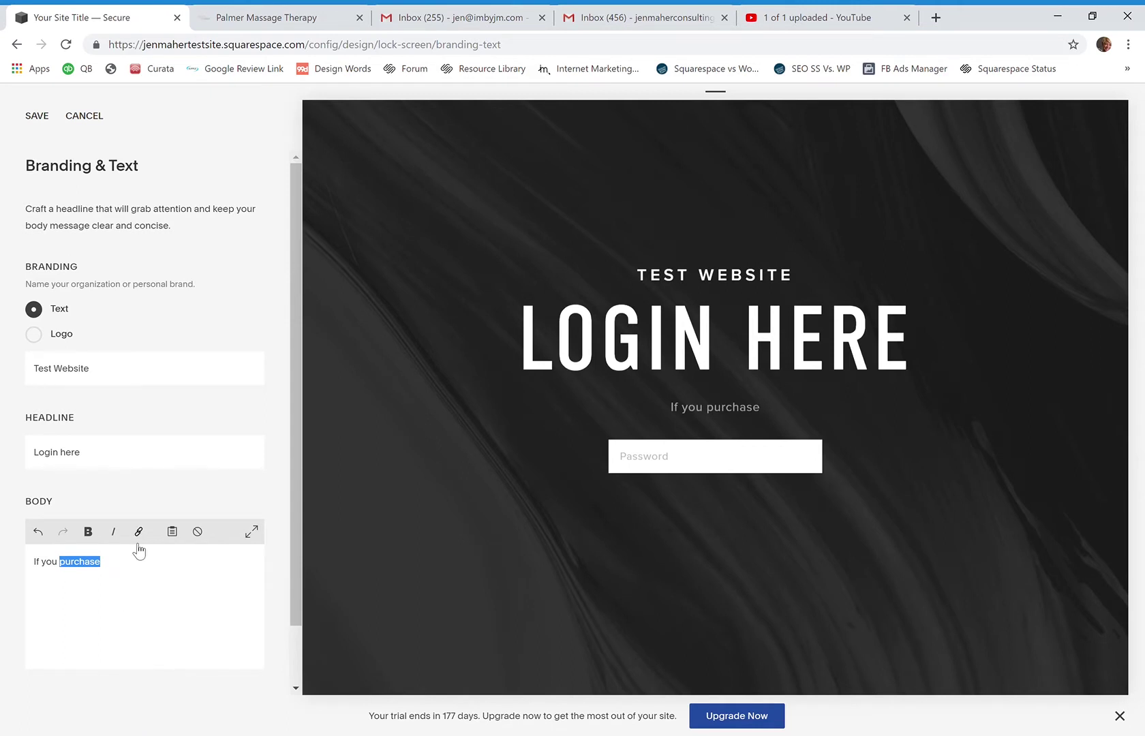
key("BackSpace")
key("BackSpace")
key("BackSpace")
key("BackSpace")
key("BackSpace")
key("BackSpace")
key("BackSpace")
key("BackSpace")
key("BackSpace")
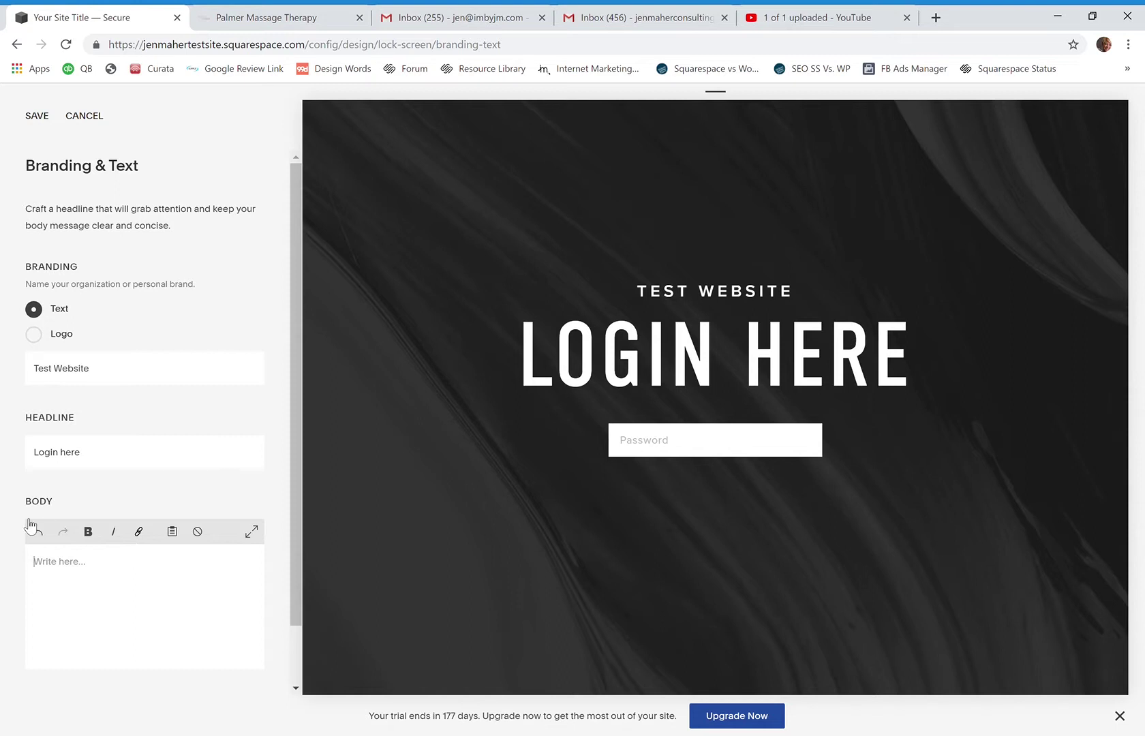
Write the body hint 'Please use the password' ending in 'Password:' and save the lock screen text.
type("Pl")
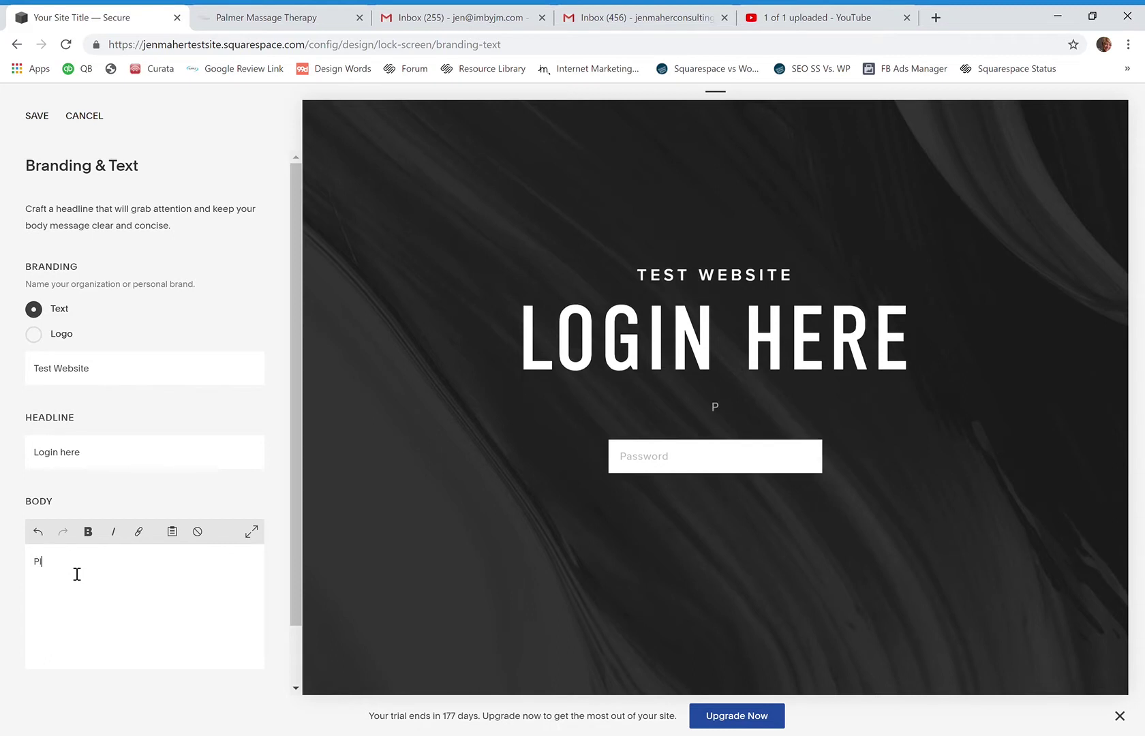
type("ease use the pas")
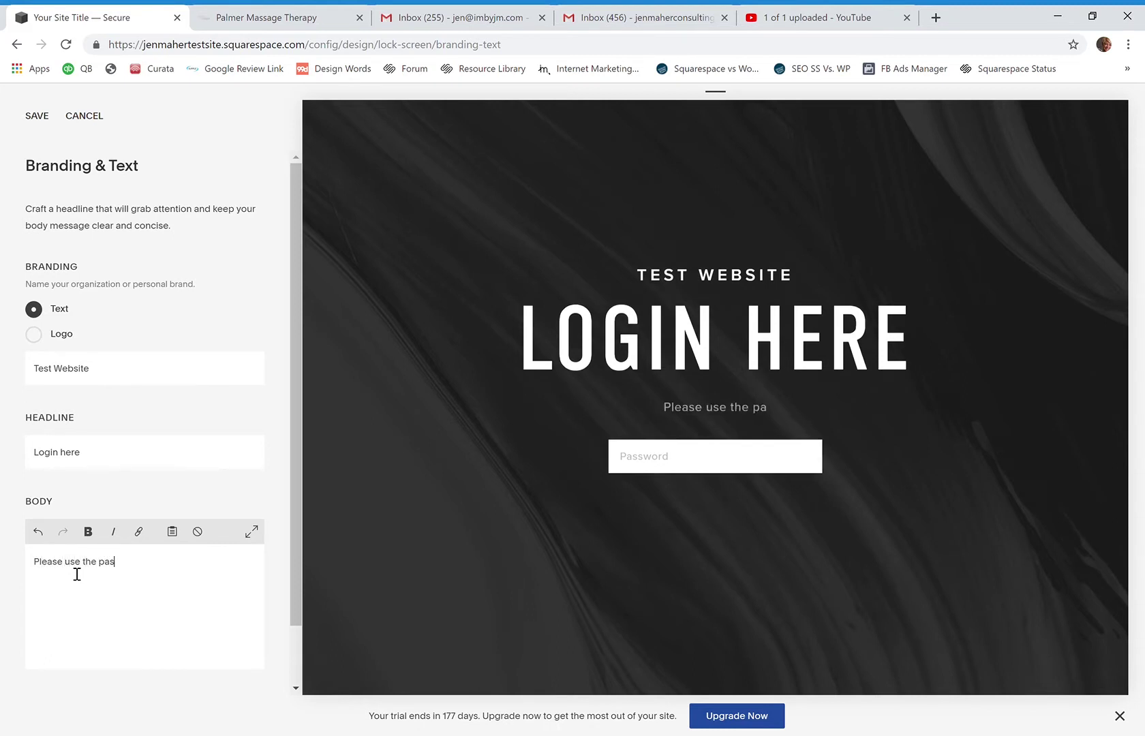
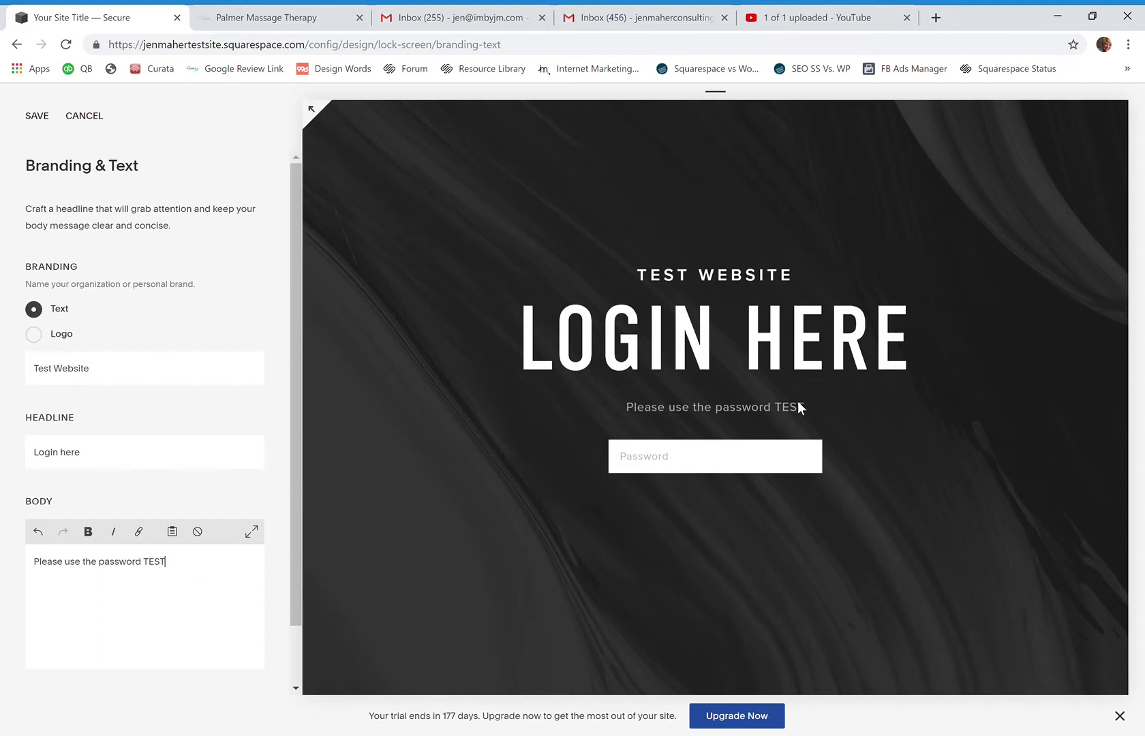
type("Password")
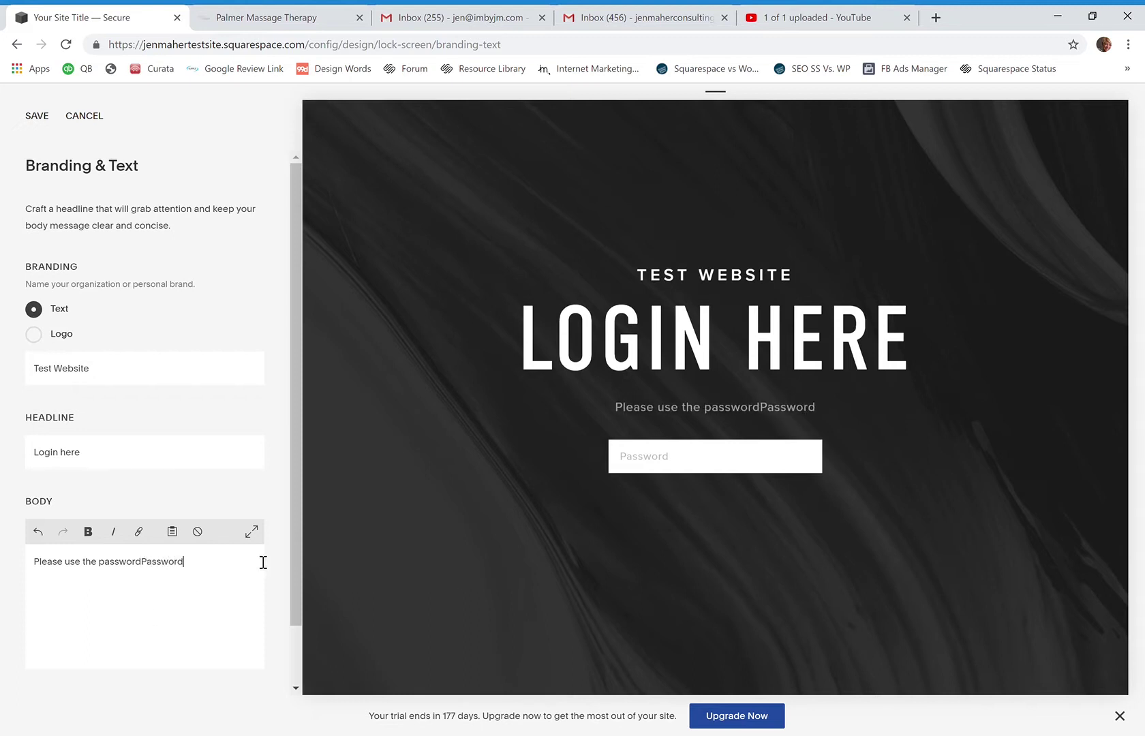
type(":")
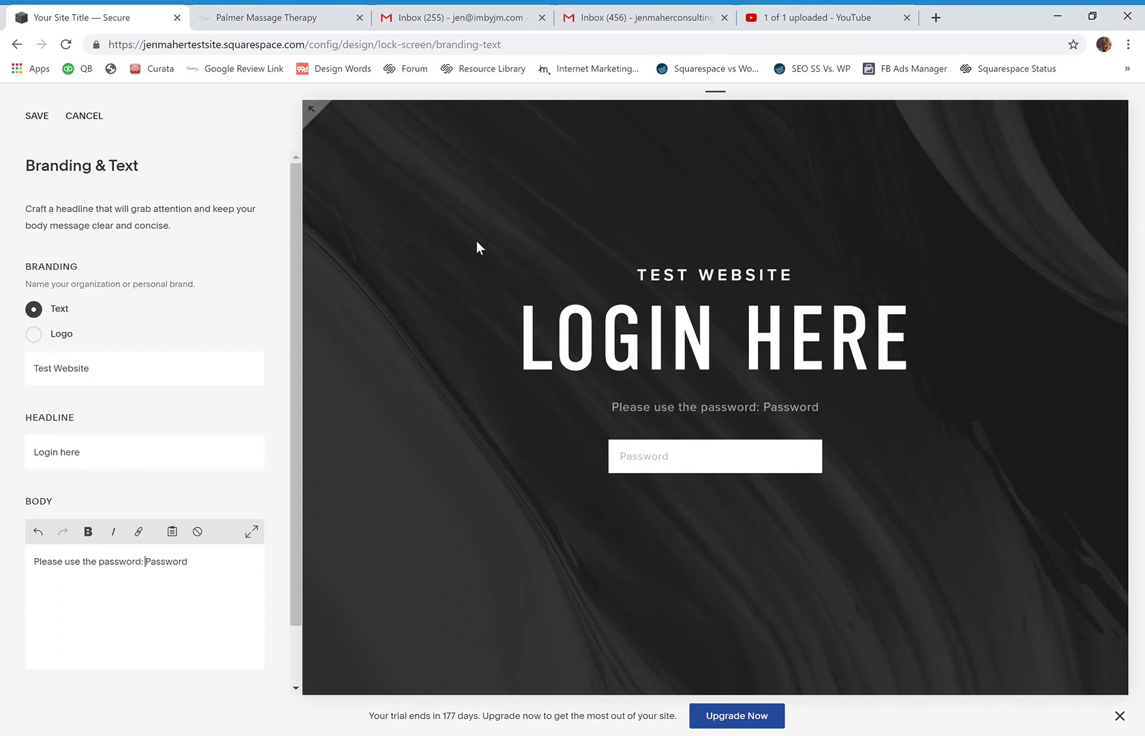
left_click(41, 118)
left_click(41, 119)
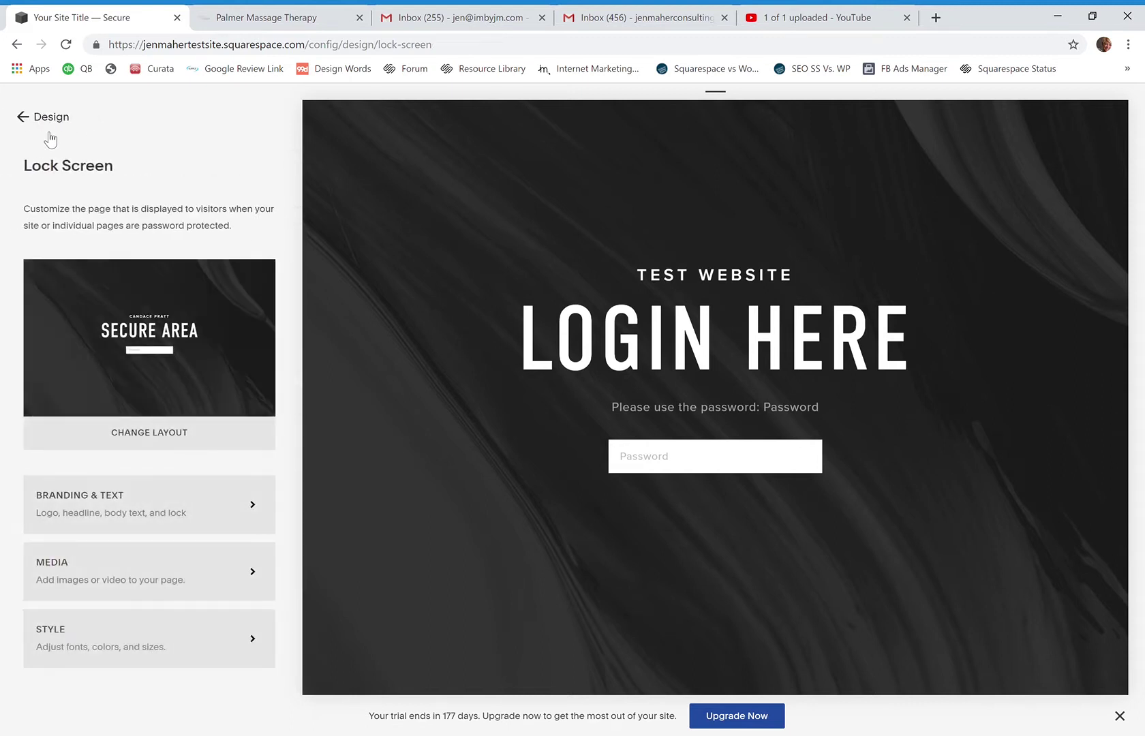
Upload three theatre stage photos as the lock screen's rotating background images.
left_click(131, 575)
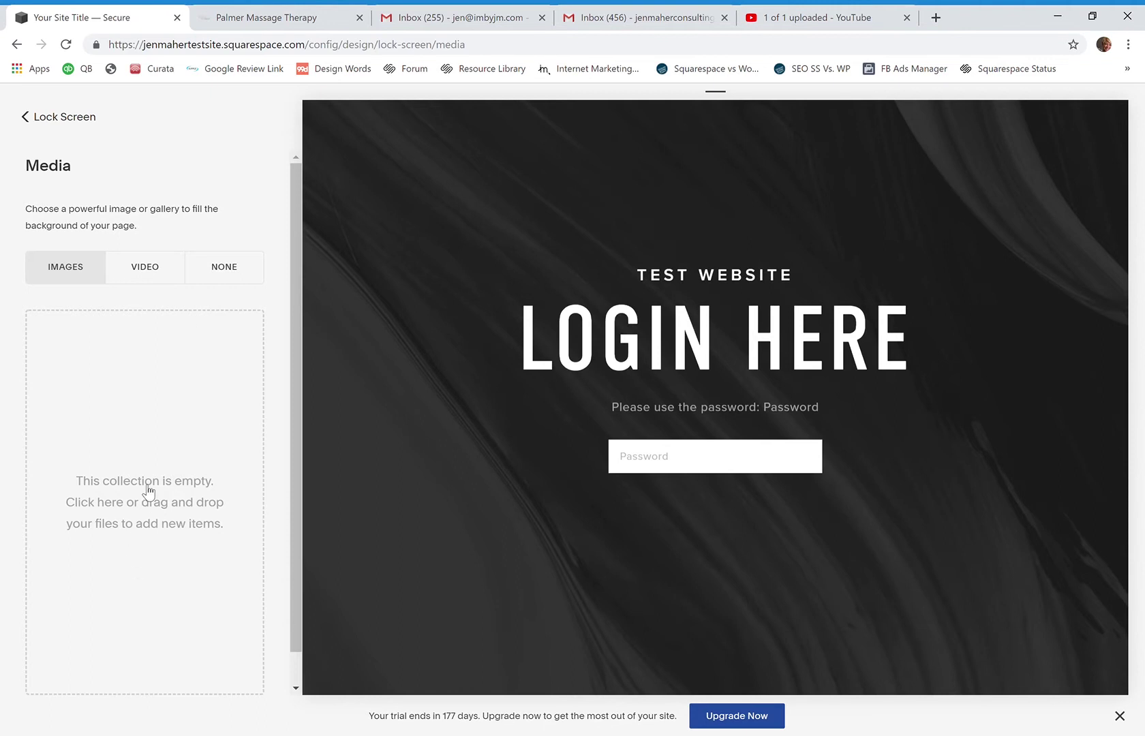
left_click(144, 486)
left_click(525, 424)
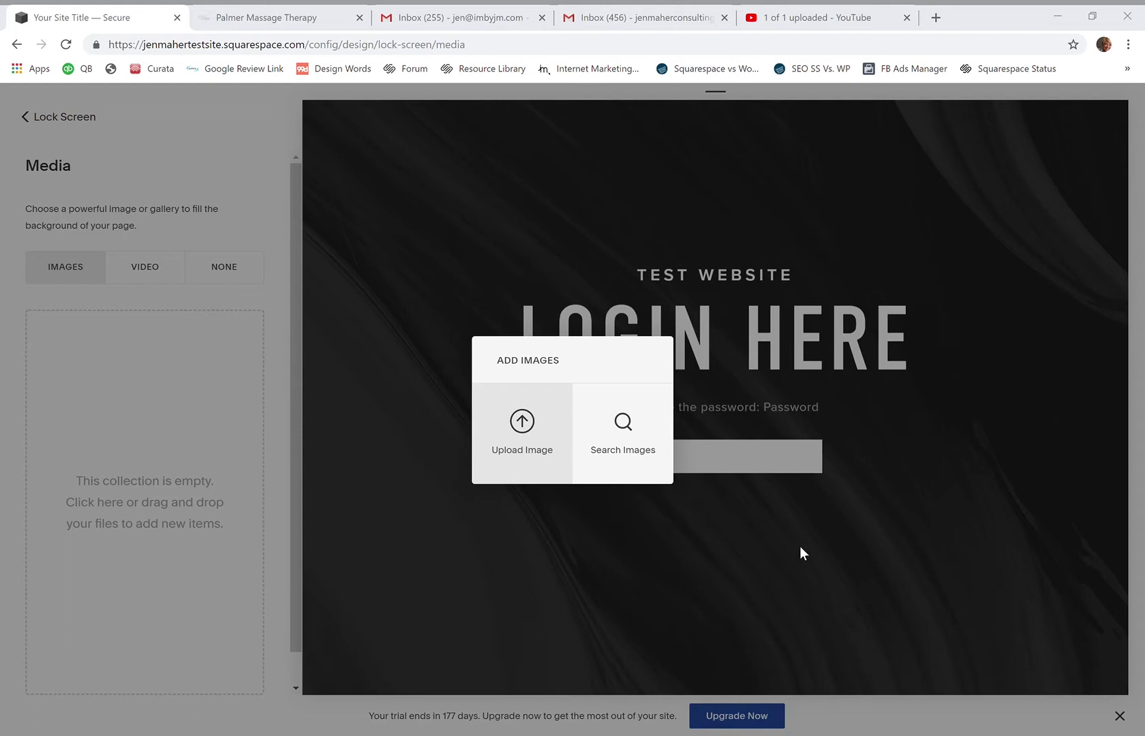
left_click(861, 567)
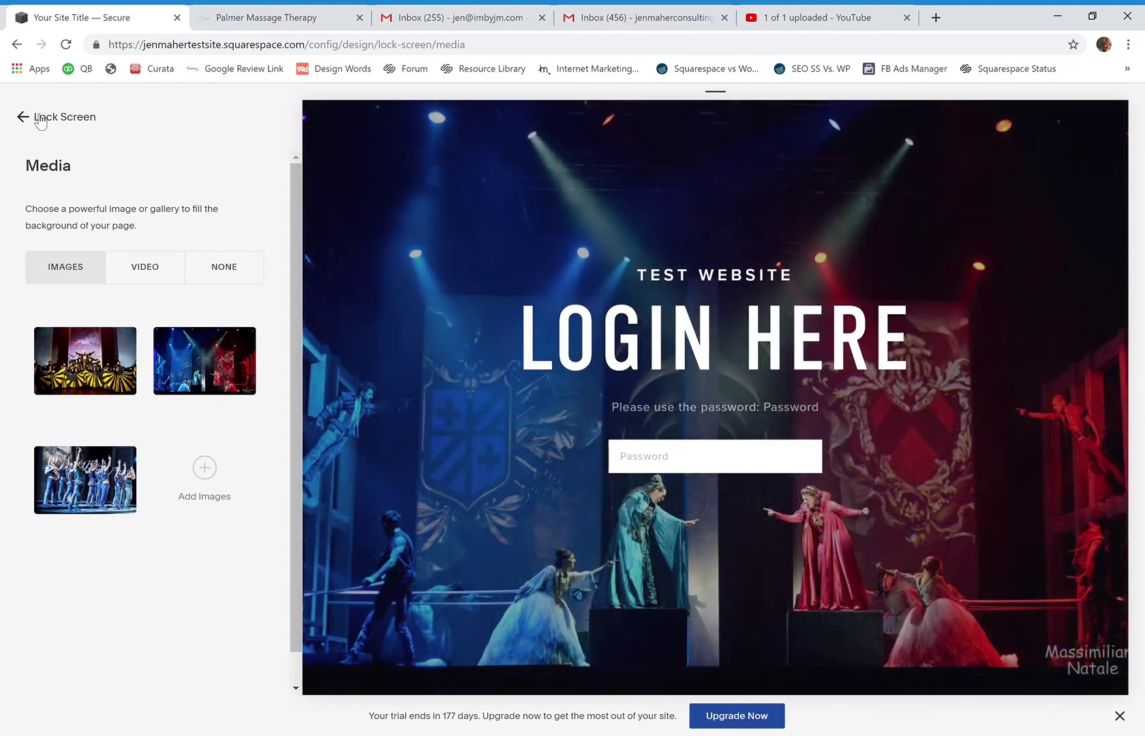
left_click(40, 121)
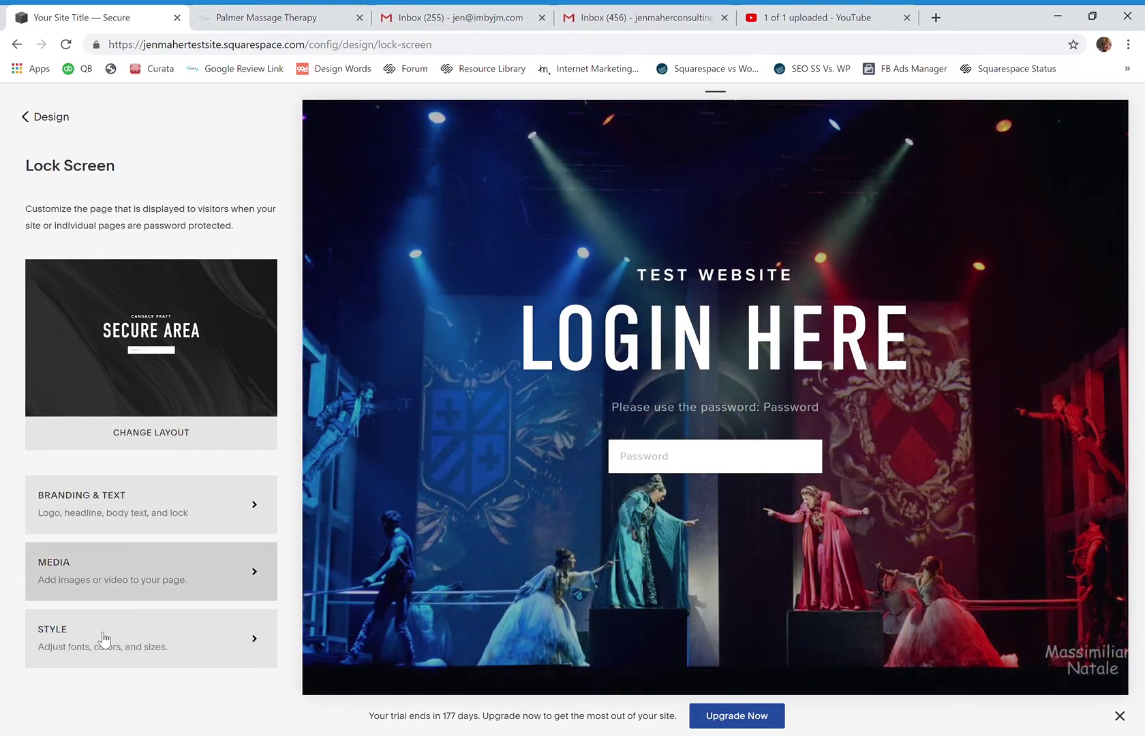
Change the 'TEST WEBSITE' branding font to Oswald in the lock screen style settings.
left_click(85, 655)
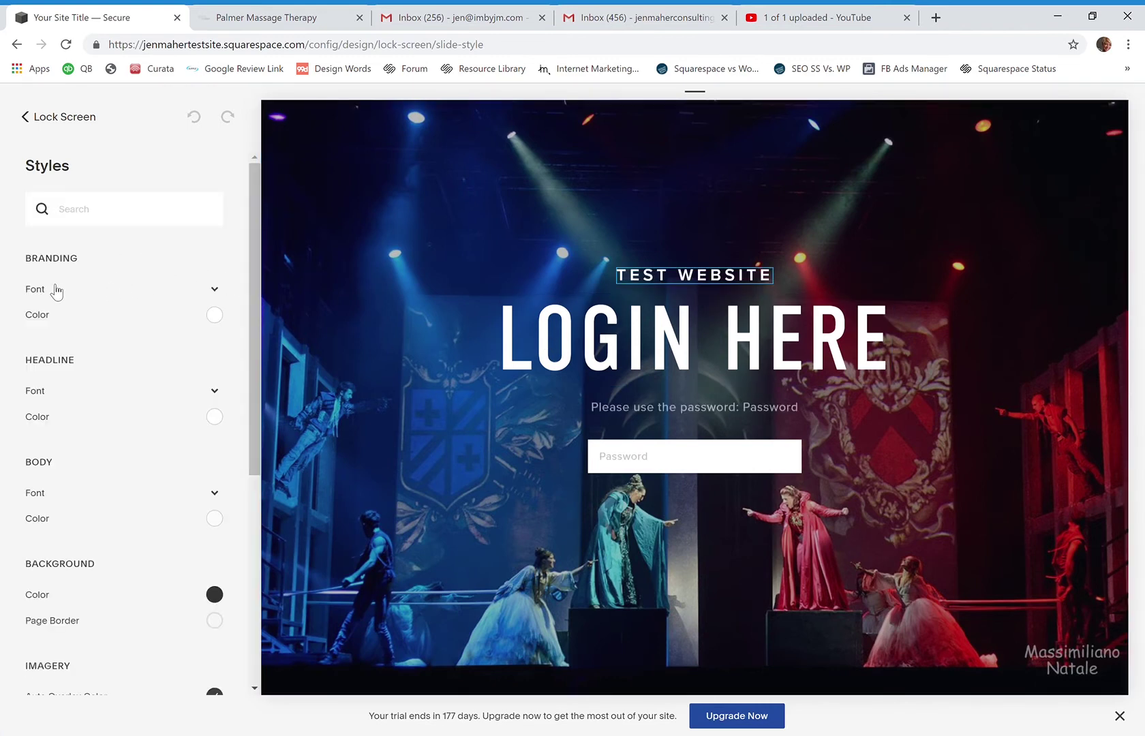
left_click(54, 290)
left_click(111, 215)
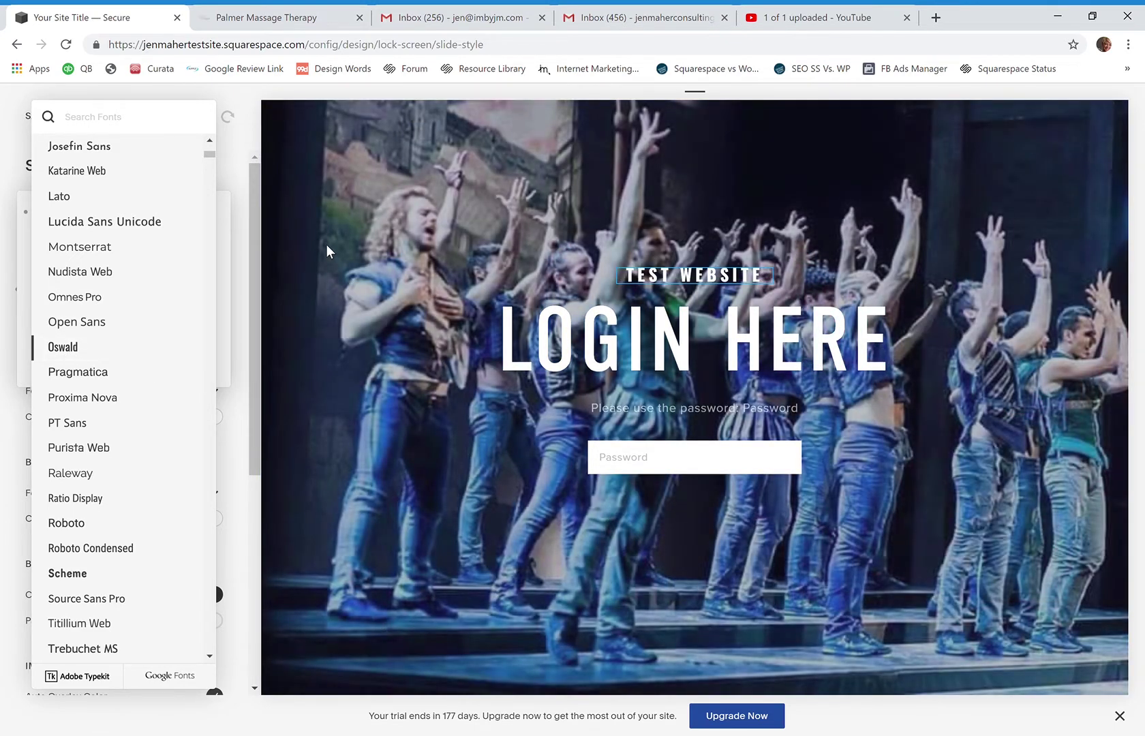
left_click(310, 234)
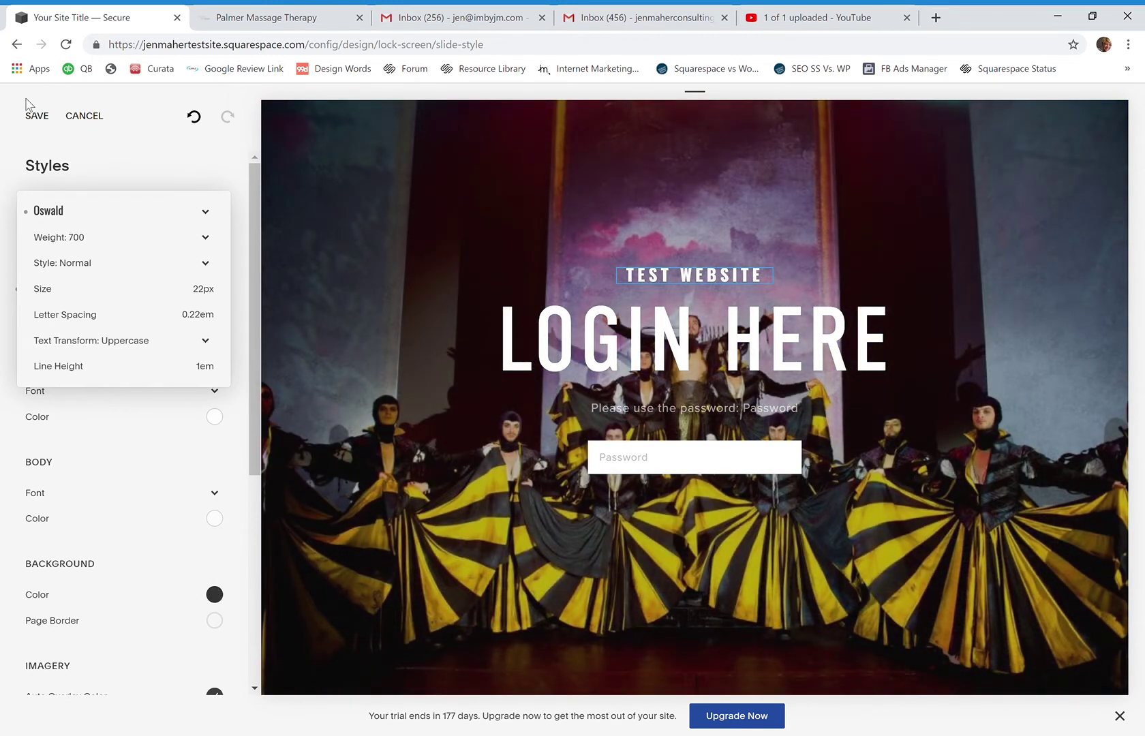
left_click(39, 120)
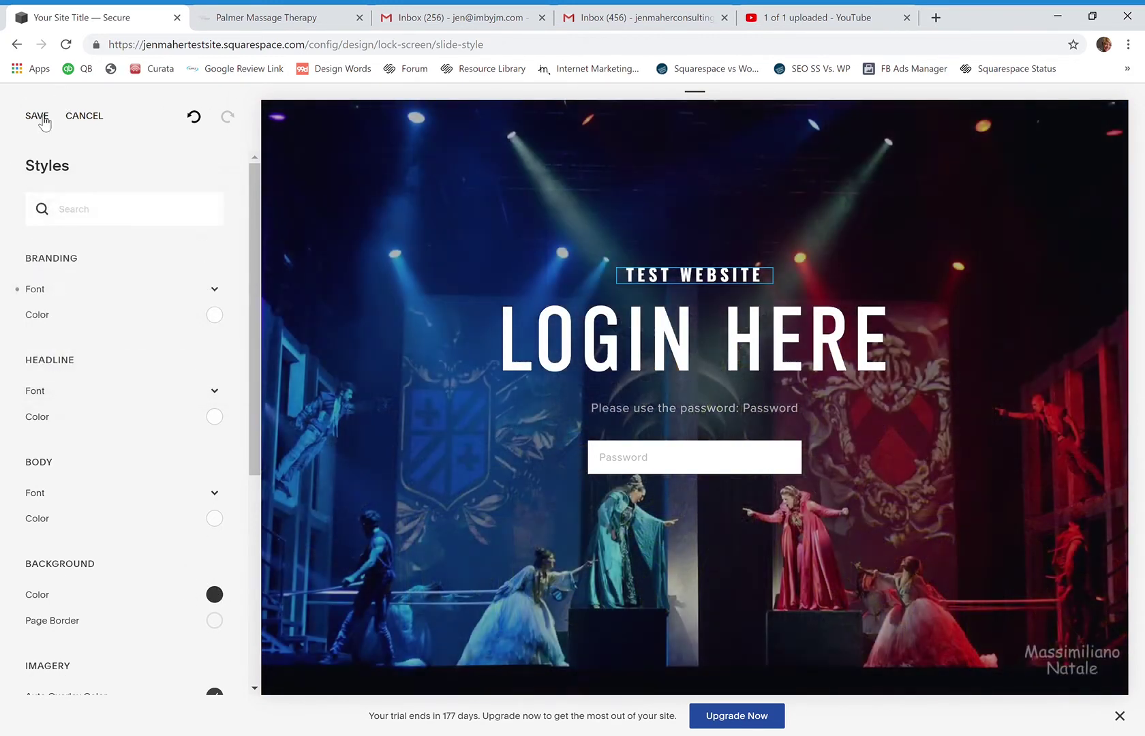
Save the lock screen style changes and select the site's base web address.
left_click(41, 121)
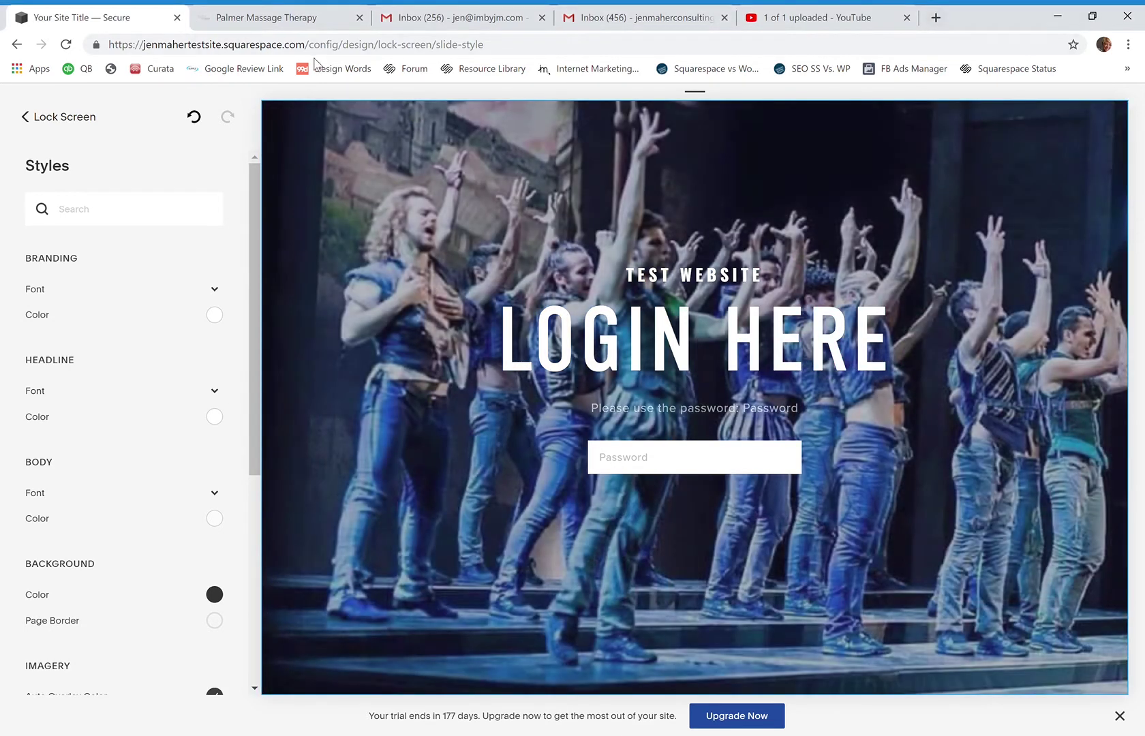
left_click_drag(305, 45, 105, 60)
key("ctrl+c")
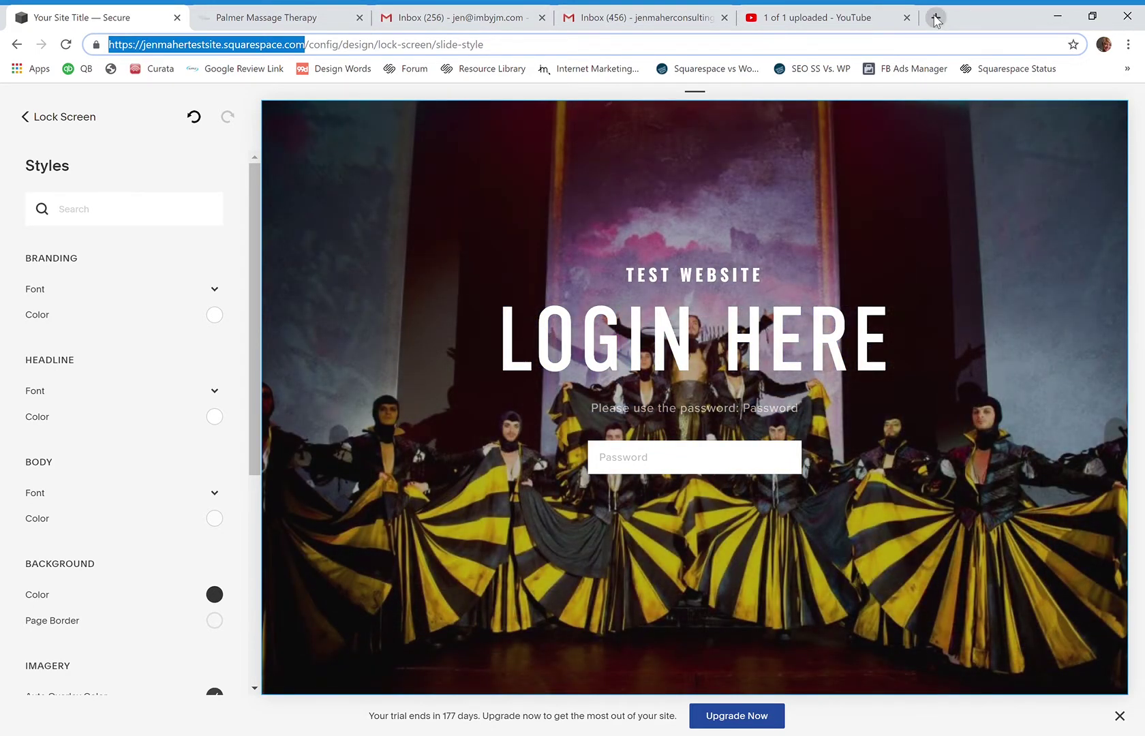
Paste the copied site address into a new Chrome tab and load it.
left_click(936, 18)
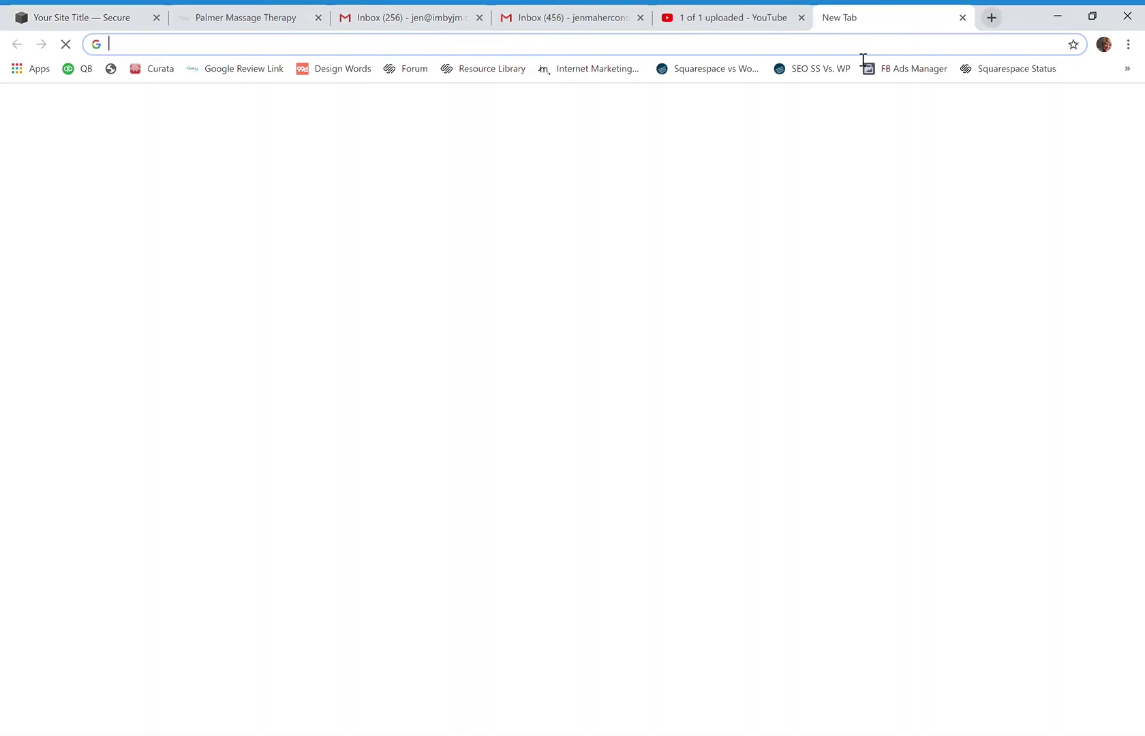
key("ctrl+v")
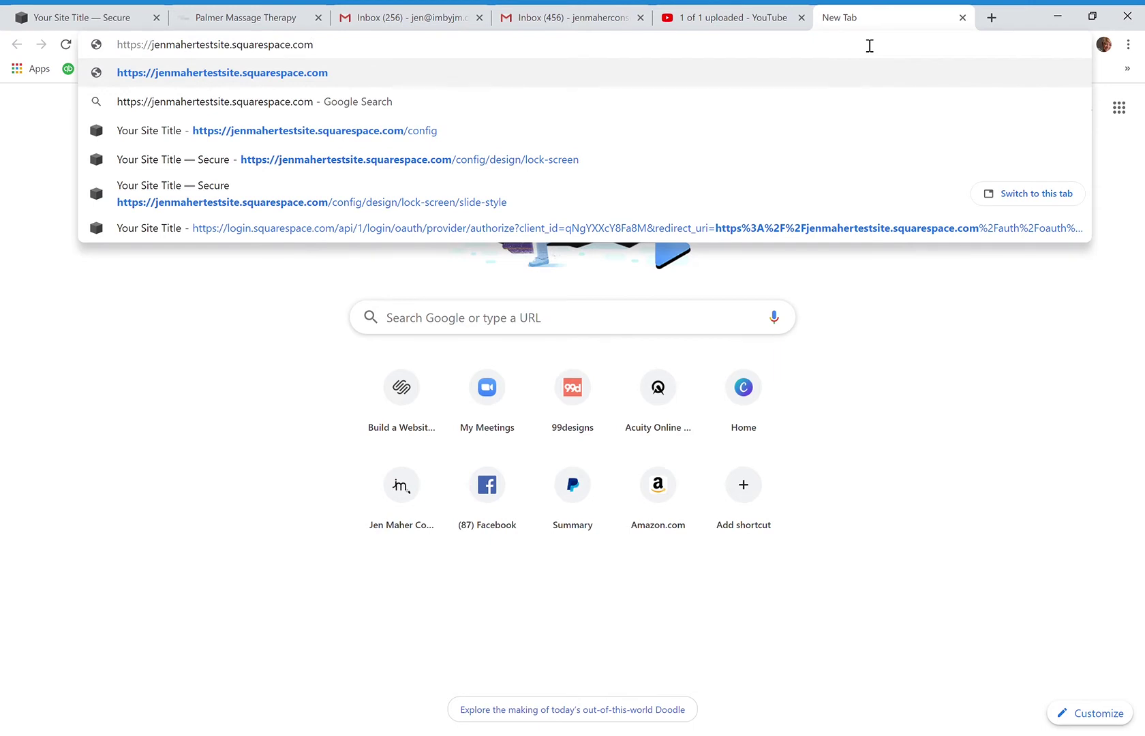
key("Return")
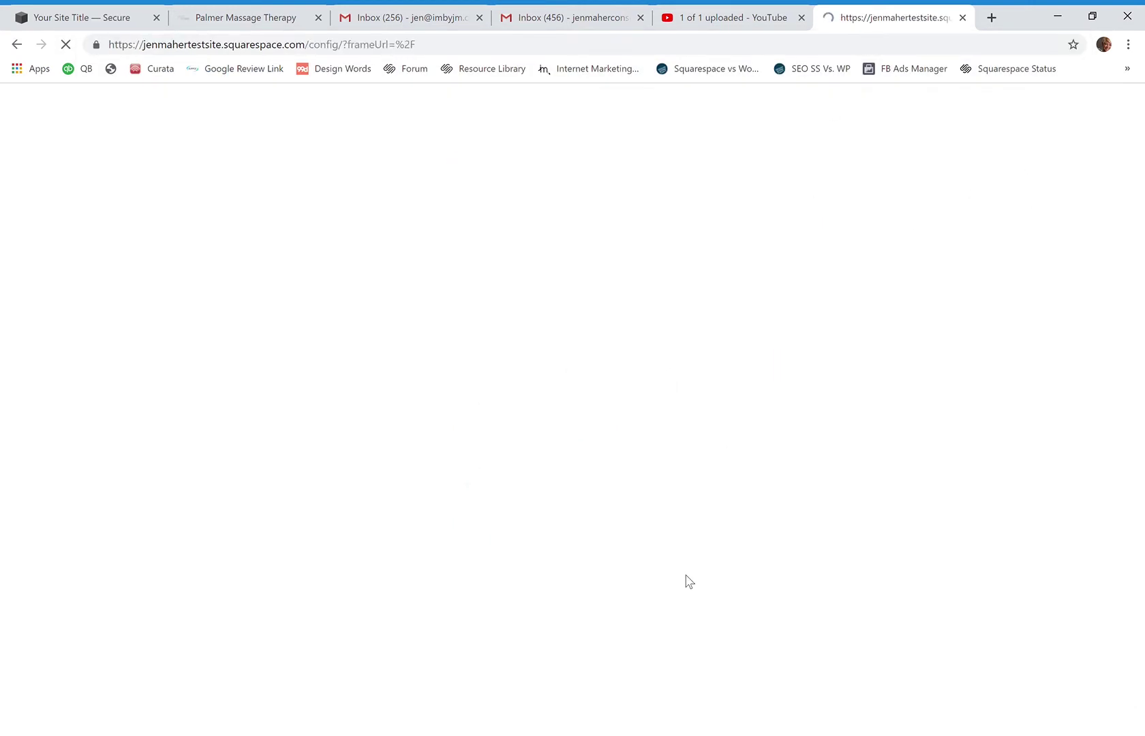